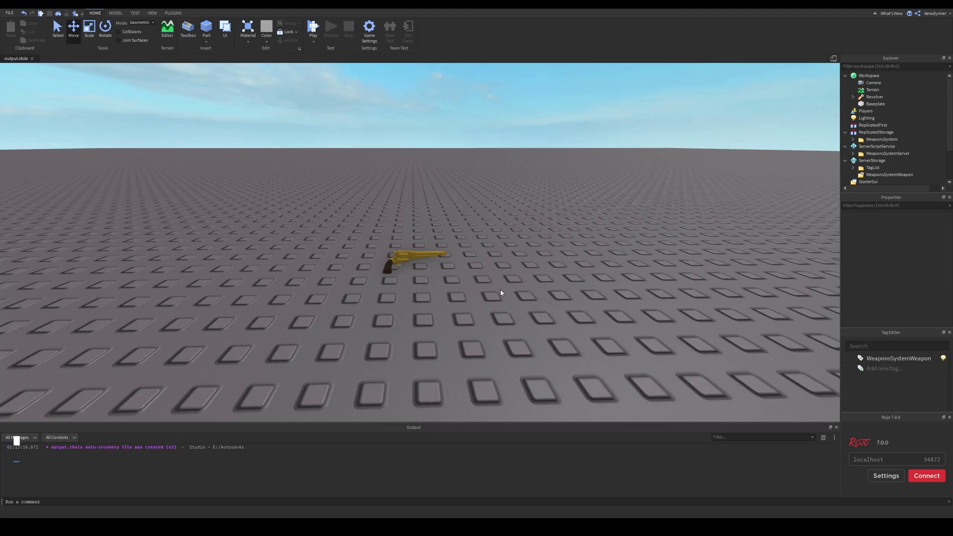
# Copy the Pistol tool from StarterPack and paste it into Workspace.
pyautogui.press('s')
pyautogui.press('a')
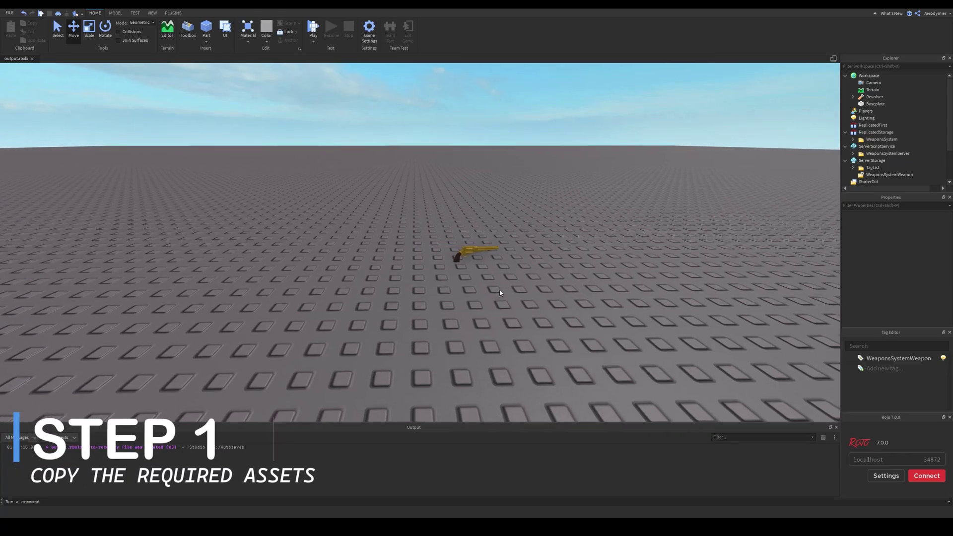
pyautogui.press('w')
pyautogui.press('d')
pyautogui.scroll(-4, 868, 129)
pyautogui.click(868, 118)
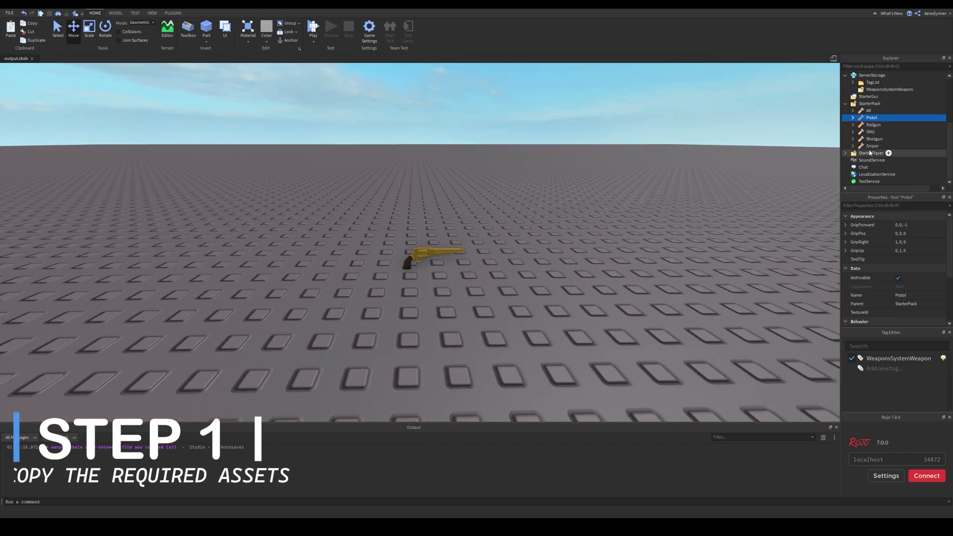
pyautogui.scroll(4, 870, 139)
pyautogui.rightClick(867, 78)
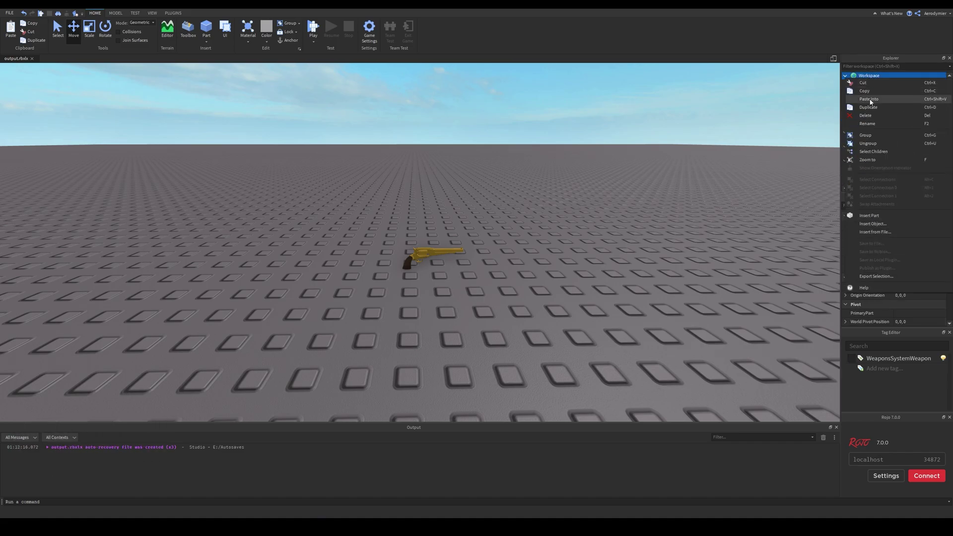
pyautogui.click(870, 99)
# Move the pasted pistol beside the golden revolver on the baseplate.
pyautogui.press('f')
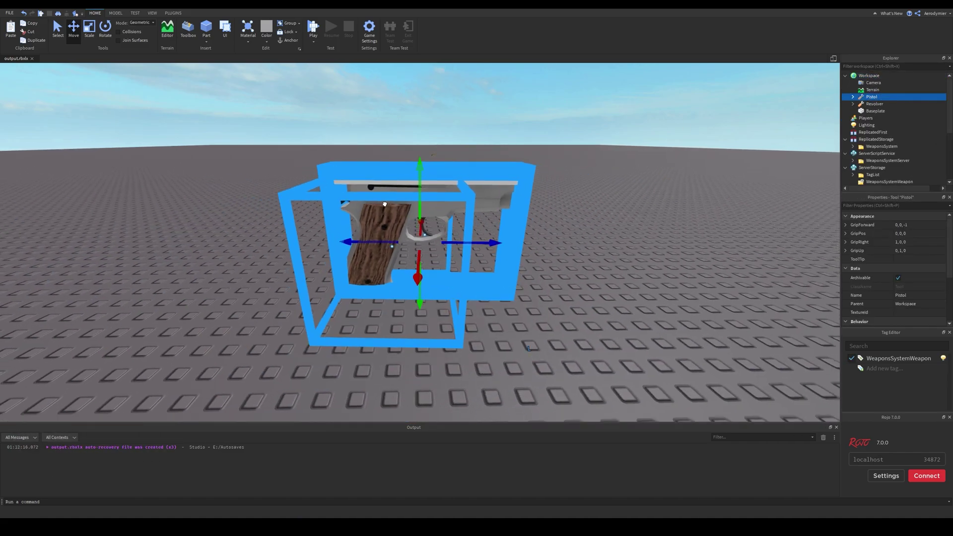
pyautogui.moveTo(384, 204); pyautogui.dragTo(437, 181)
pyautogui.moveTo(437, 181); pyautogui.dragTo(417, 164, button='right')
pyautogui.scroll(3, 437, 181)
pyautogui.click(525, 172)
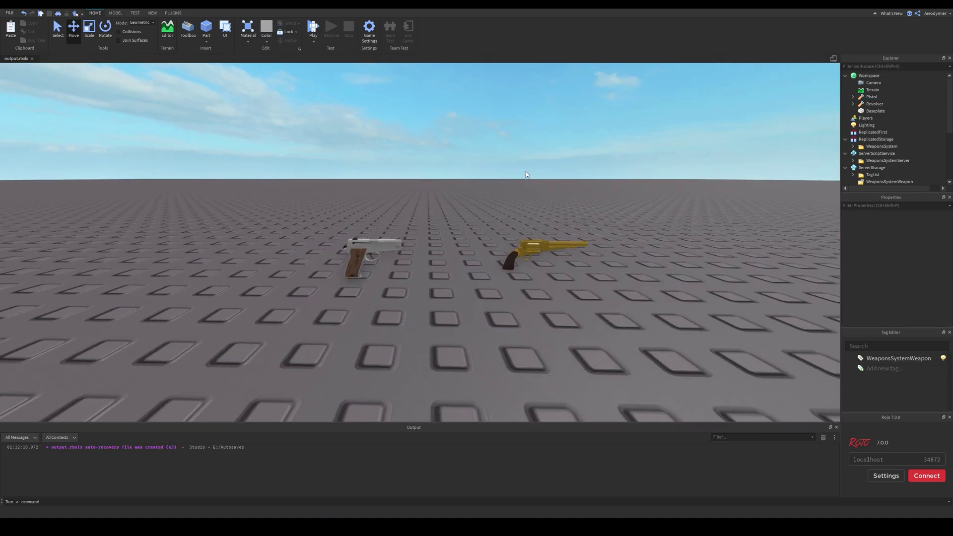
# Group the Revolver tool's mesh parts, leaving out Handle and Configuration, in a new Model named Revolver.
pyautogui.scroll(1, 526, 172)
pyautogui.click(853, 104)
pyautogui.scroll(-1, 893, 92)
pyautogui.click(888, 90)
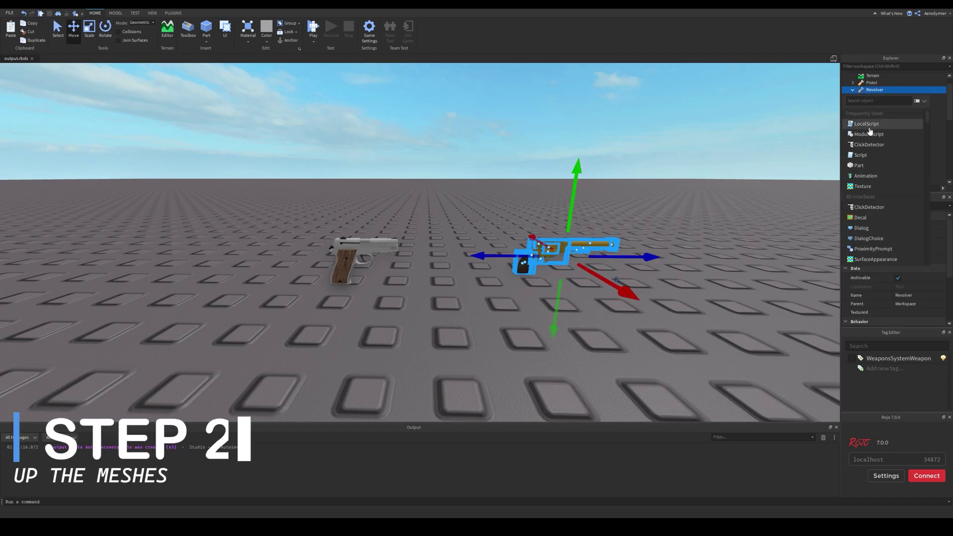
pyautogui.write('mod')
pyautogui.click(868, 126)
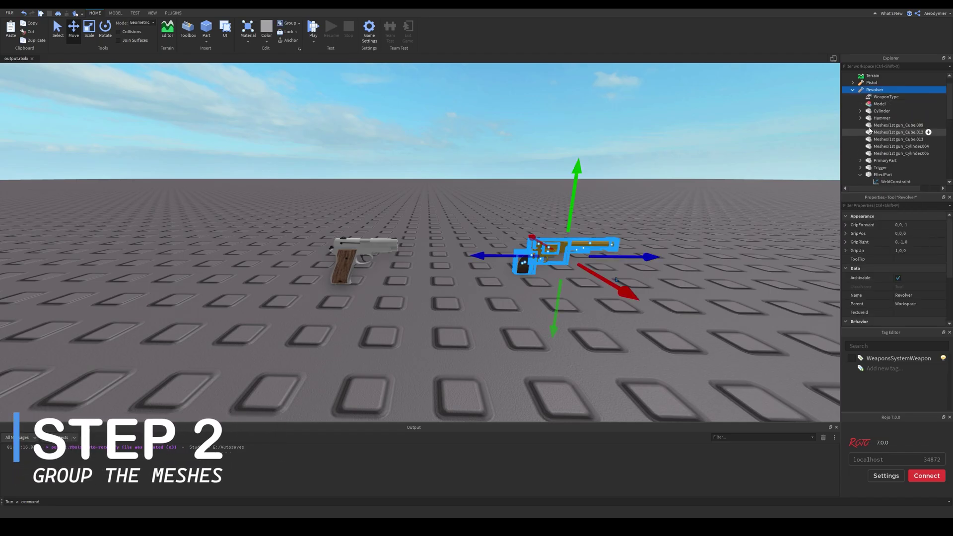
pyautogui.click(879, 104)
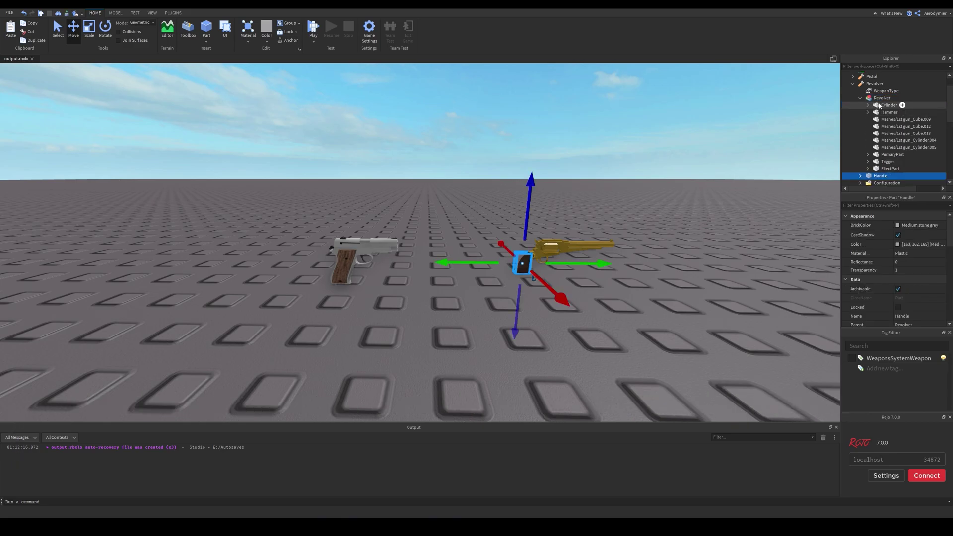
# Set the Revolver model's PrimaryPart to the Meshes/1st gun_Cube.012 mesh and rename that mesh Revolver.
pyautogui.click(882, 99)
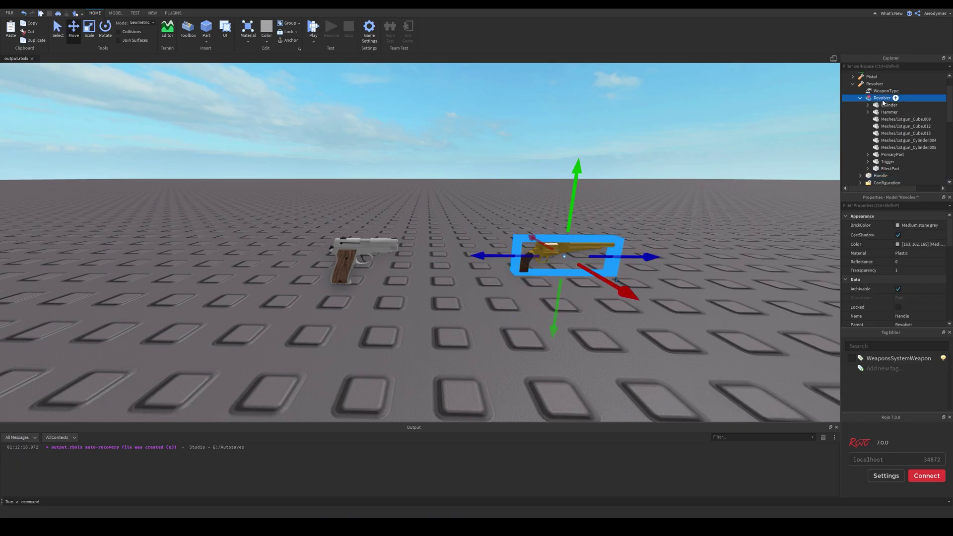
pyautogui.scroll(-1, 870, 124)
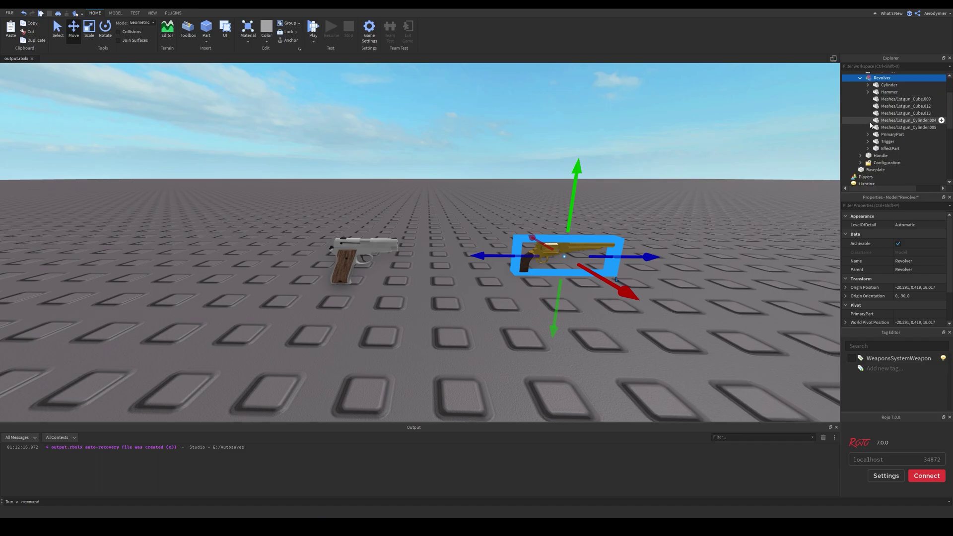
pyautogui.scroll(-2, 885, 261)
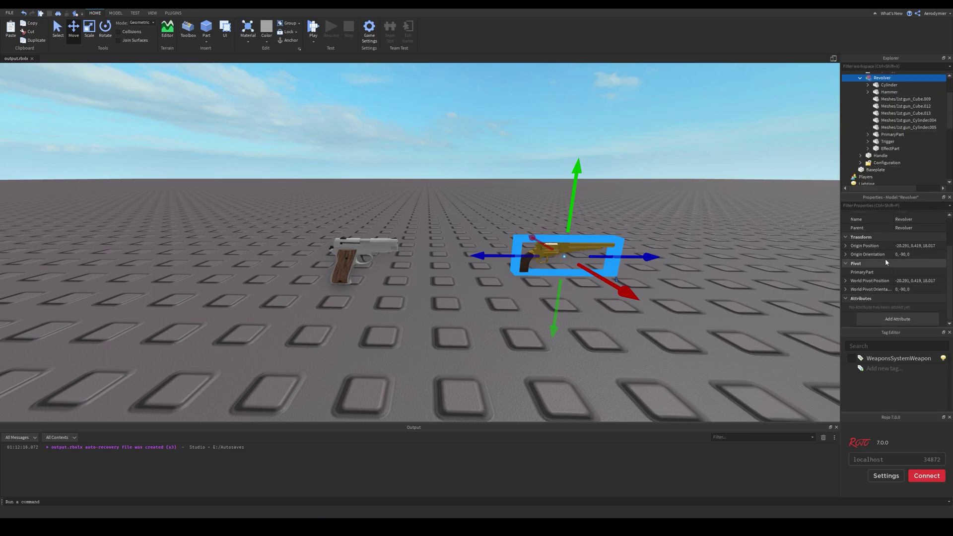
pyautogui.click(903, 274)
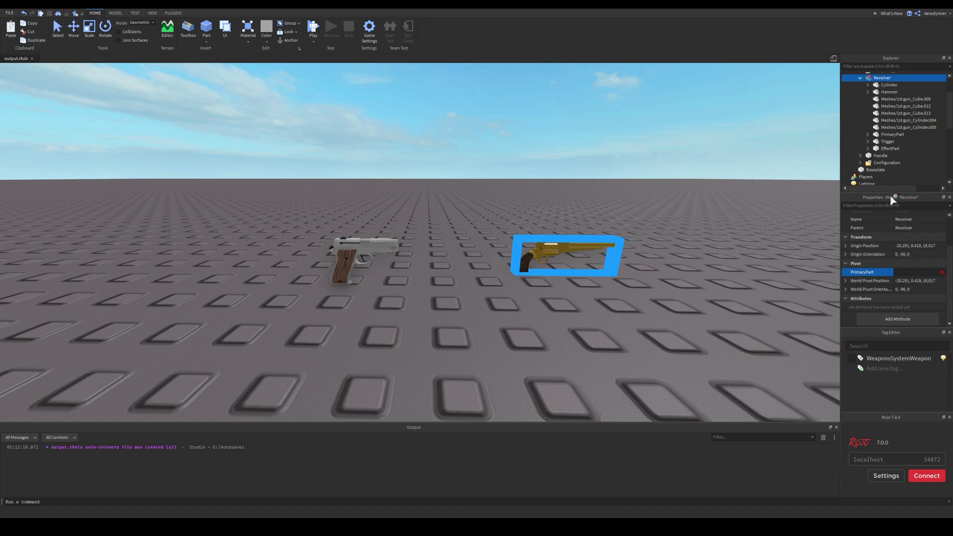
pyautogui.click(894, 107)
pyautogui.click(893, 110)
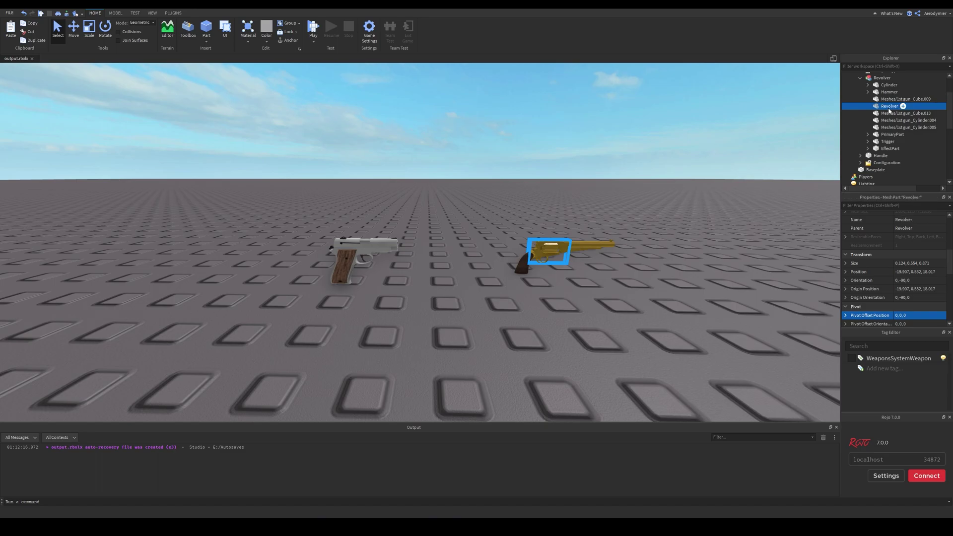
# Copy all objects from Fired through BoltMotor inside the Pistol model's Pistol mesh part.
pyautogui.scroll(5, 873, 115)
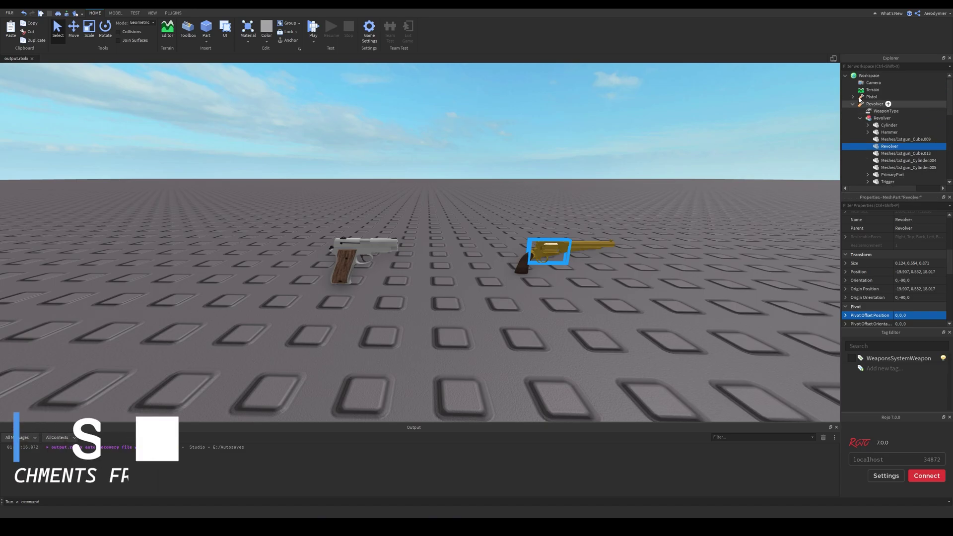
pyautogui.click(860, 119)
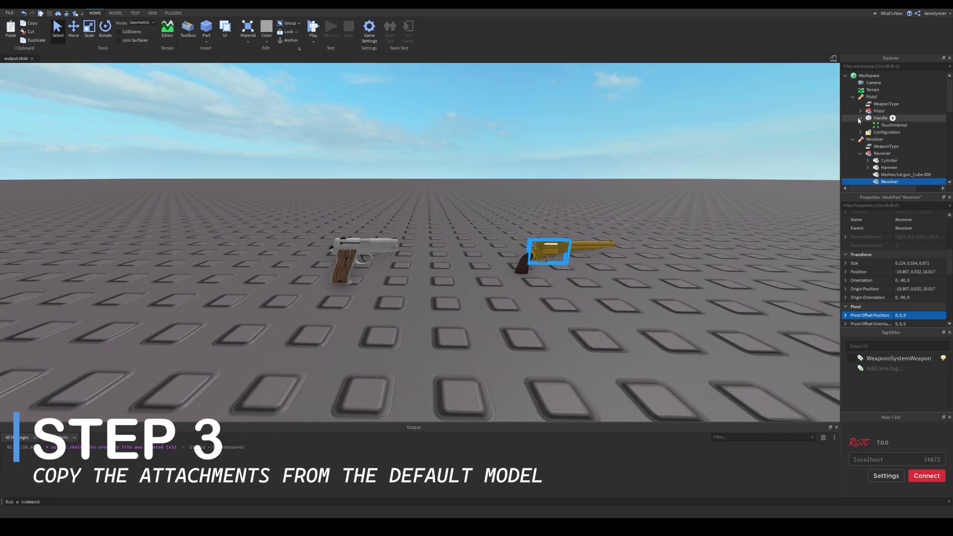
pyautogui.click(859, 118)
pyautogui.click(860, 112)
pyautogui.click(868, 132)
pyautogui.scroll(-2, 868, 133)
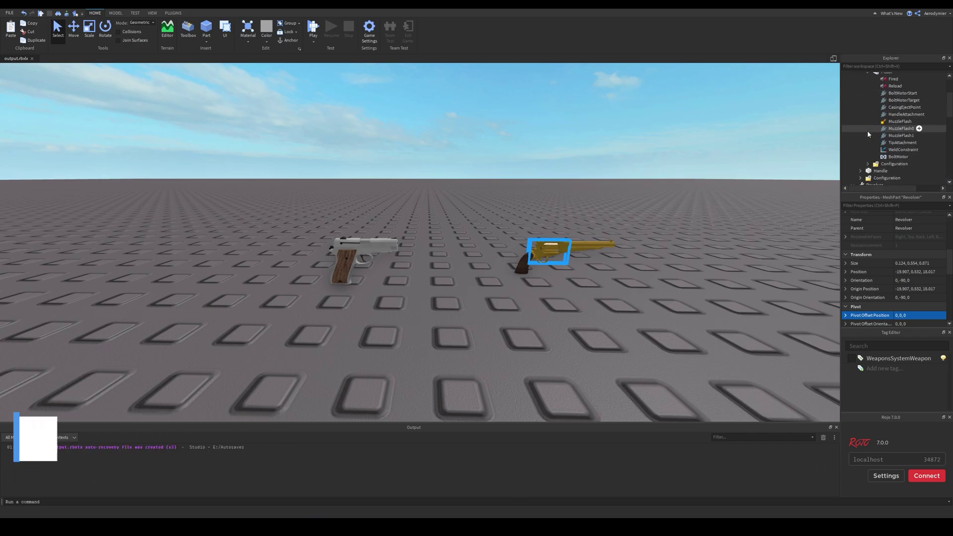
pyautogui.scroll(-1, 868, 134)
pyautogui.click(888, 137)
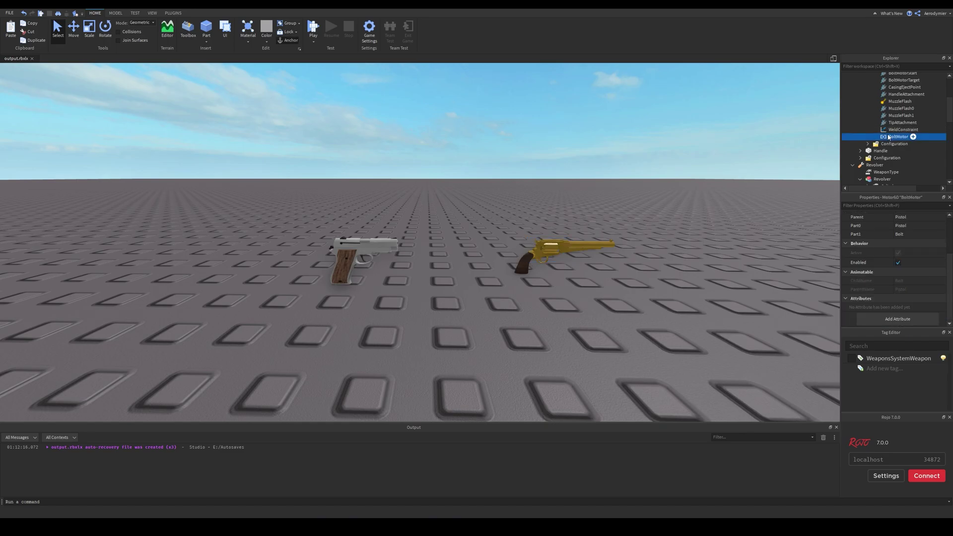
pyautogui.scroll(1, 888, 137)
pyautogui.keyDown('shift'); pyautogui.click(893, 79); pyautogui.keyUp('shift')
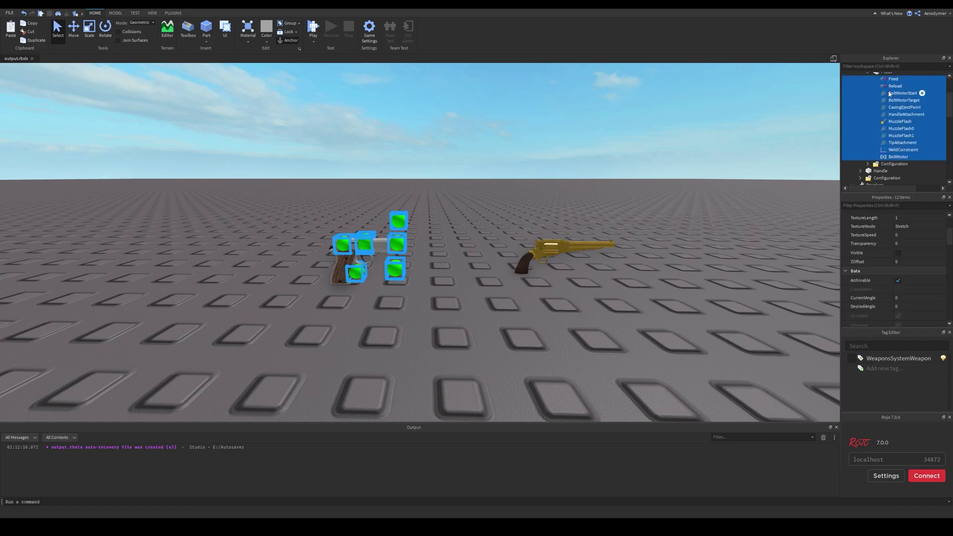
# Paste the copied pistol objects, except the WeldConstraint, into the Revolver mesh part.
pyautogui.scroll(1, 889, 94)
pyautogui.scroll(1, 891, 113)
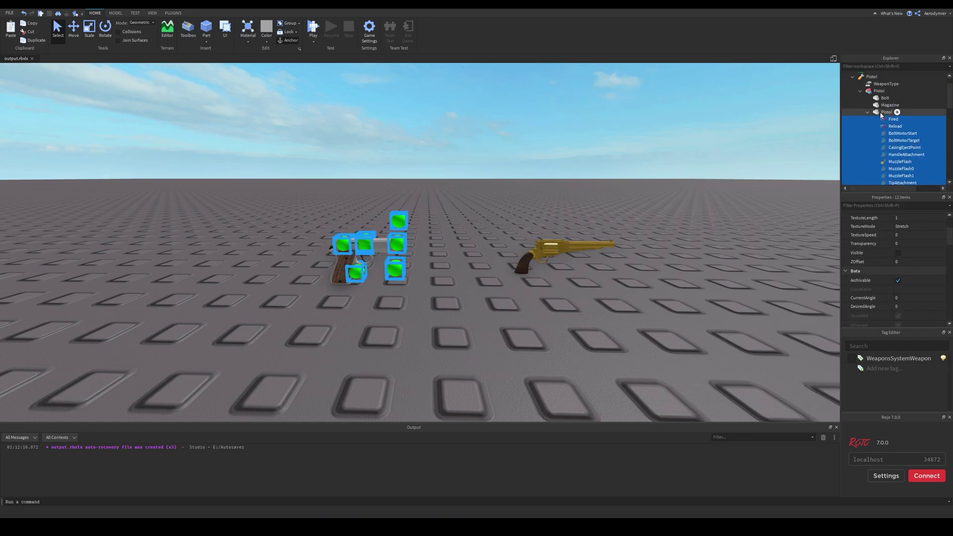
pyautogui.click(867, 112)
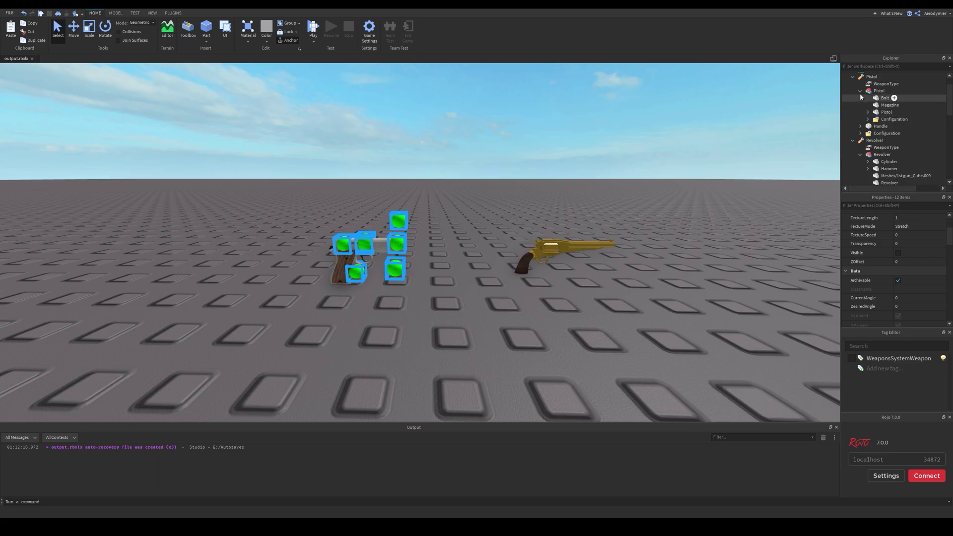
pyautogui.click(860, 92)
pyautogui.click(852, 77)
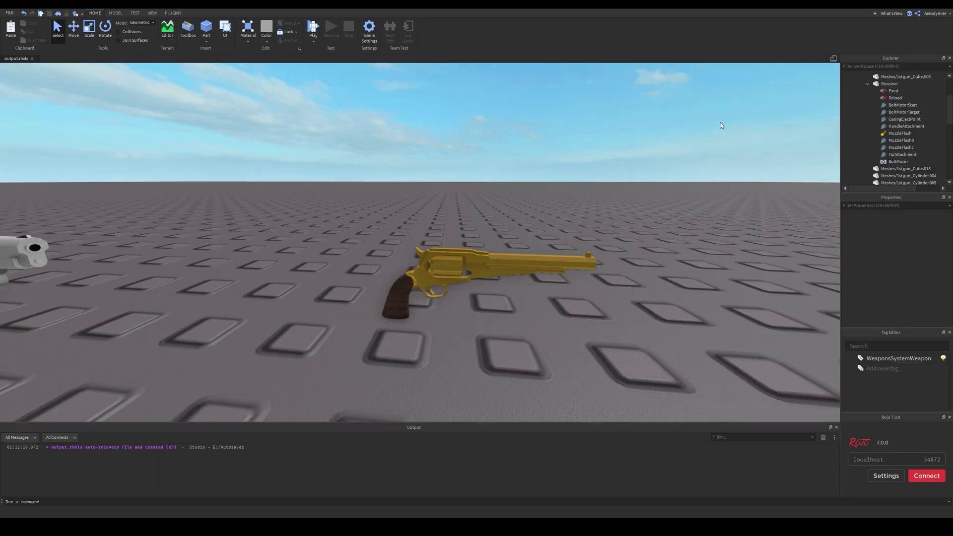
# Examine where the copied MuzzleFlash0 and MuzzleFlash1 attachments sit on the revolver.
pyautogui.press('w')
pyautogui.press('d')
pyautogui.moveTo(649, 146); pyautogui.dragTo(650, 179, button='right')
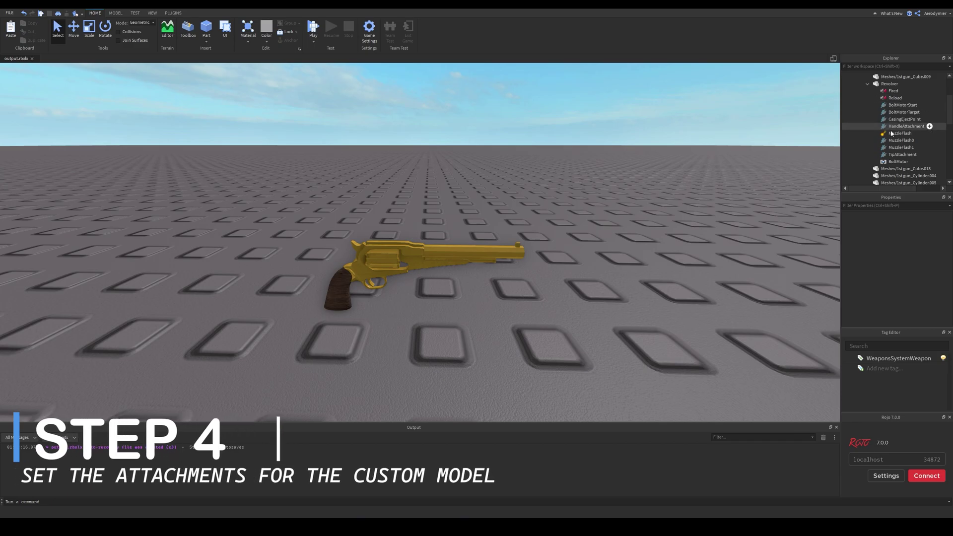
pyautogui.click(891, 146)
pyautogui.click(891, 141)
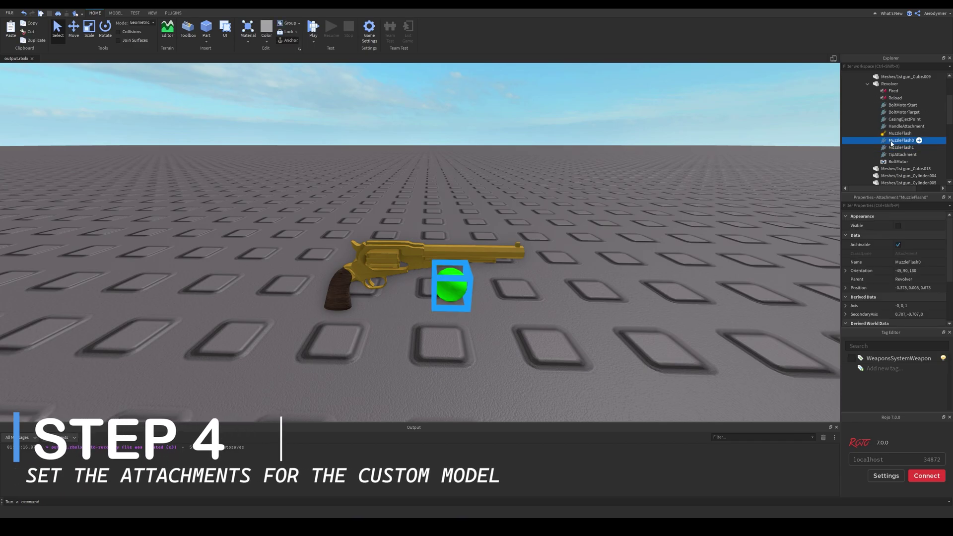
pyautogui.click(891, 146)
pyautogui.click(892, 135)
pyautogui.click(891, 141)
# Examine the positions of the pistol's BoltMotorStart, BoltMotorTarget, CasingEjectPoint, HandleAttachment, MuzzleFlash0 and TipAttachment as reference.
pyautogui.scroll(-5, 587, 202)
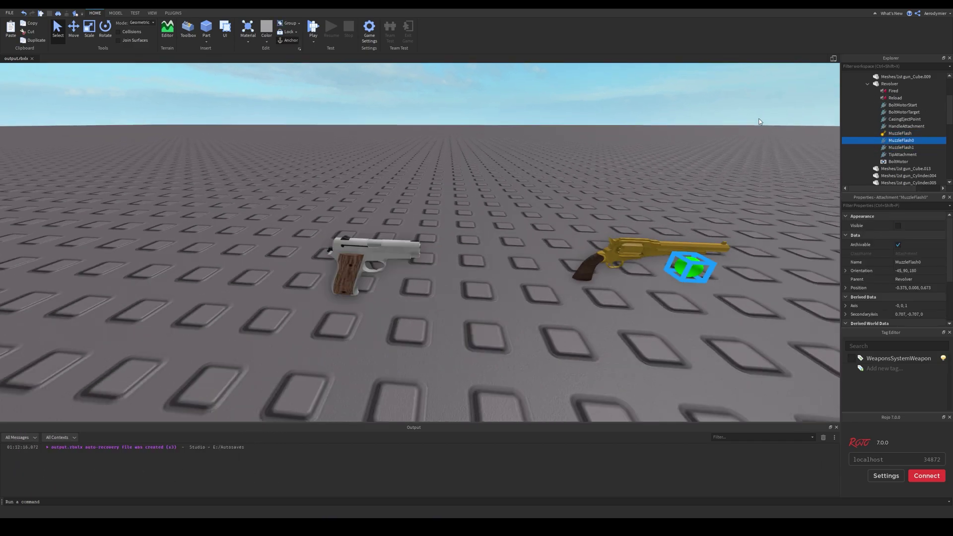
pyautogui.click(403, 246)
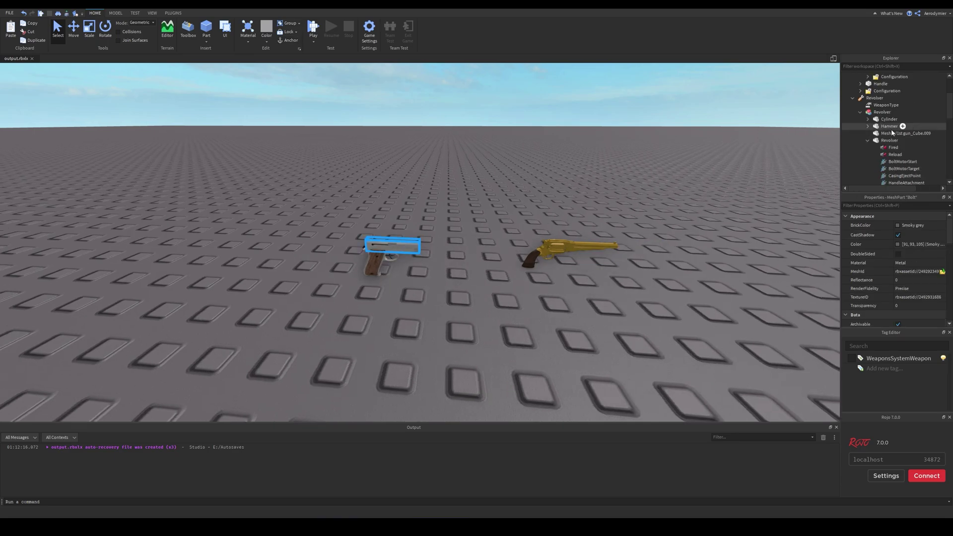
pyautogui.click(900, 100)
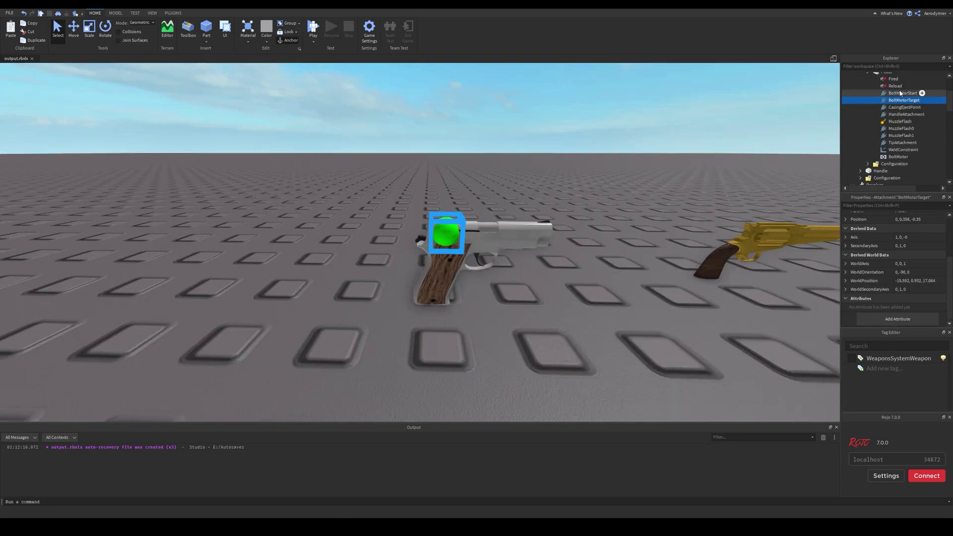
pyautogui.click(901, 86)
pyautogui.click(901, 94)
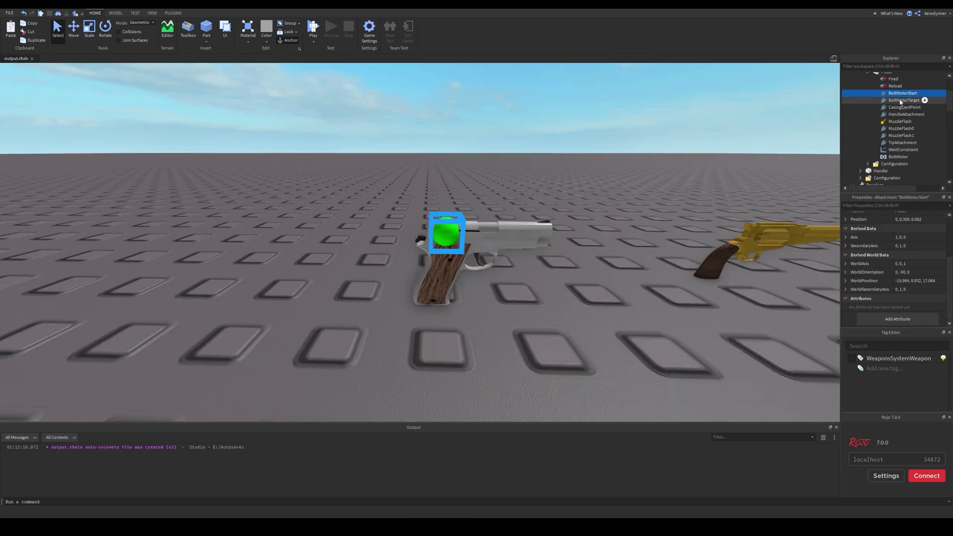
pyautogui.click(900, 100)
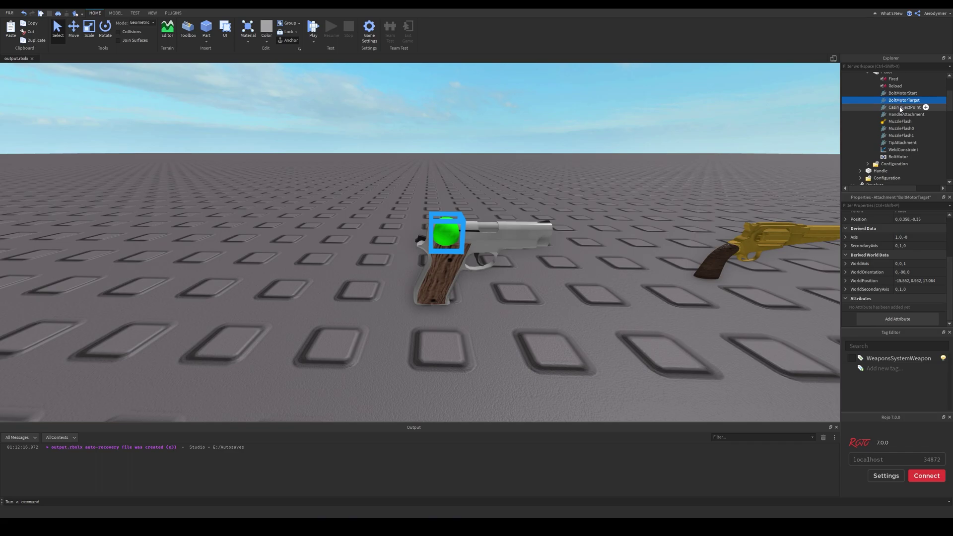
pyautogui.click(900, 108)
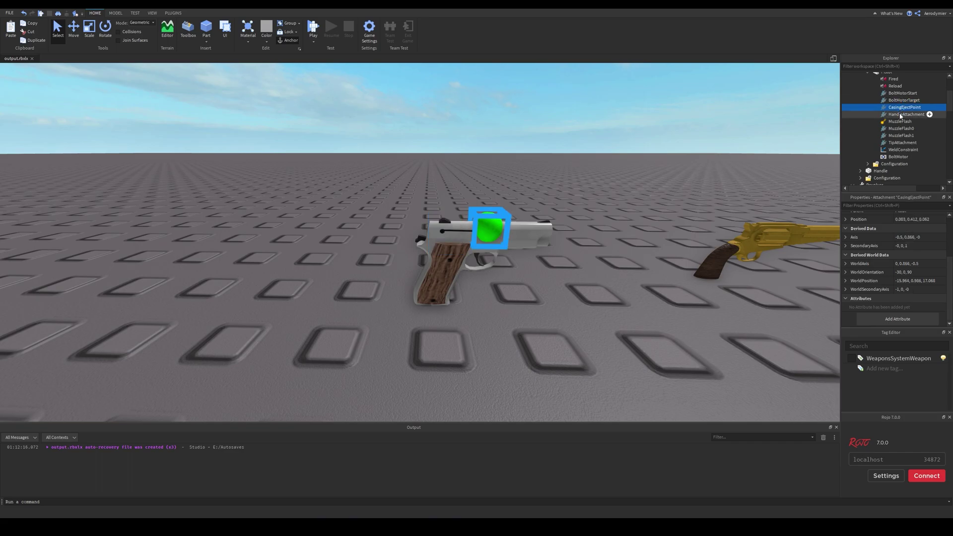
pyautogui.click(901, 115)
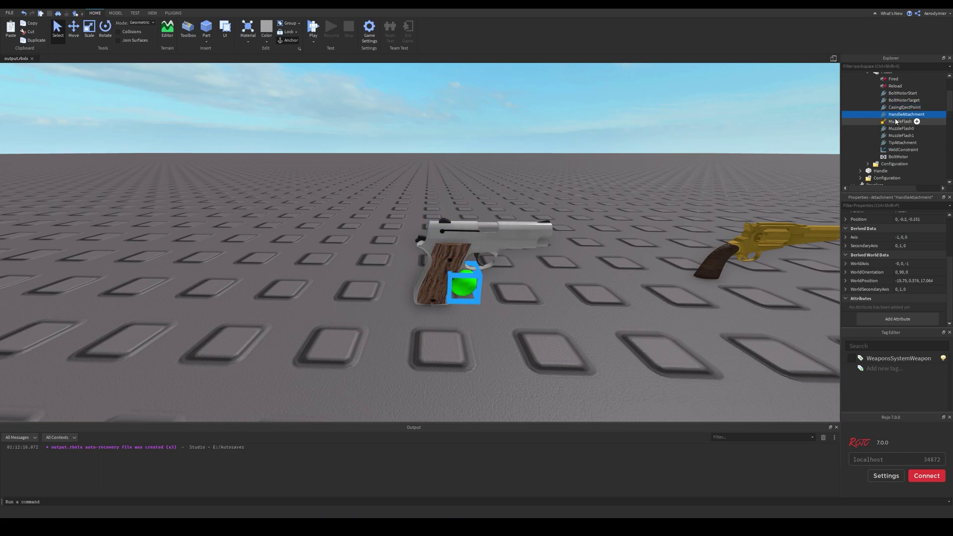
pyautogui.click(900, 128)
pyautogui.click(902, 143)
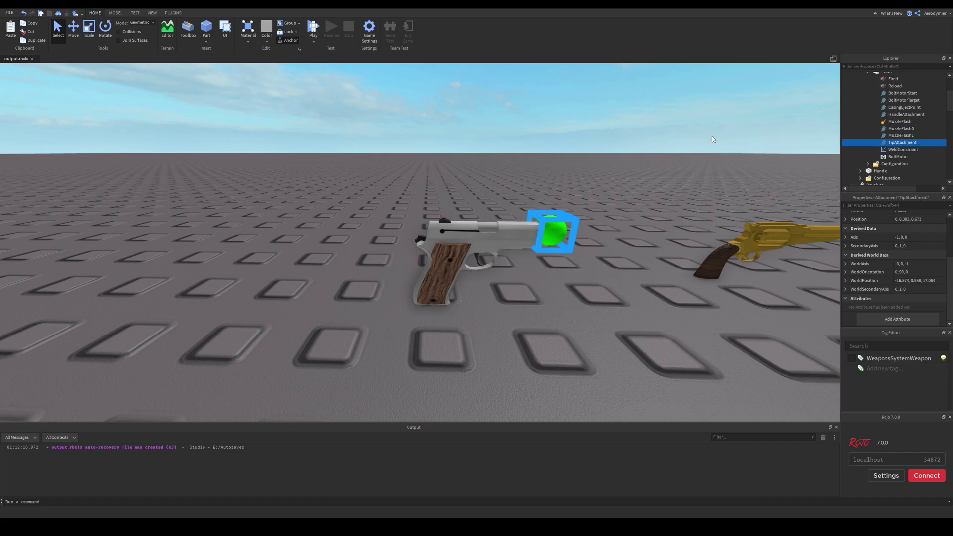
# Move the revolver's MuzzleFlash1 attachment forward and down to the muzzle end of the barrel.
pyautogui.press('d')
pyautogui.click(517, 230)
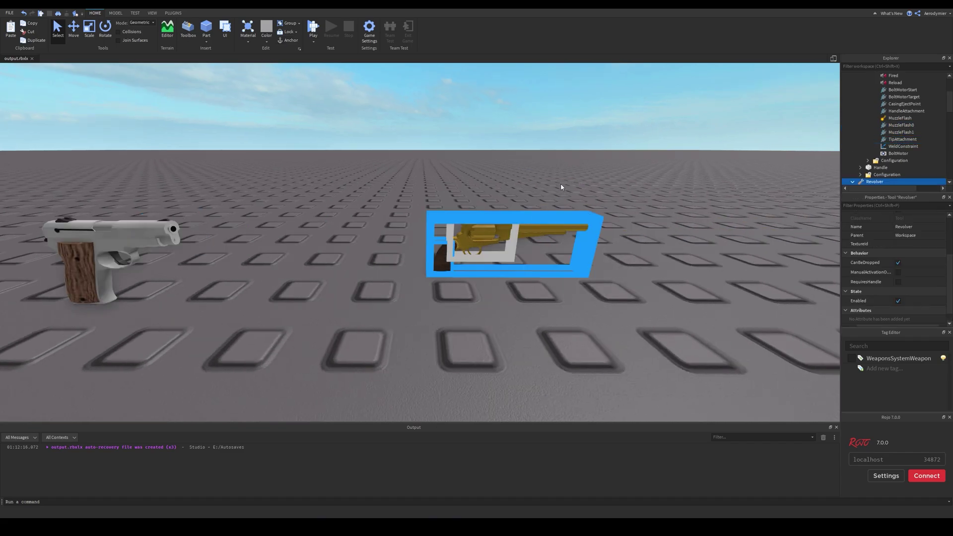
pyautogui.press('d')
pyautogui.scroll(-5, 873, 134)
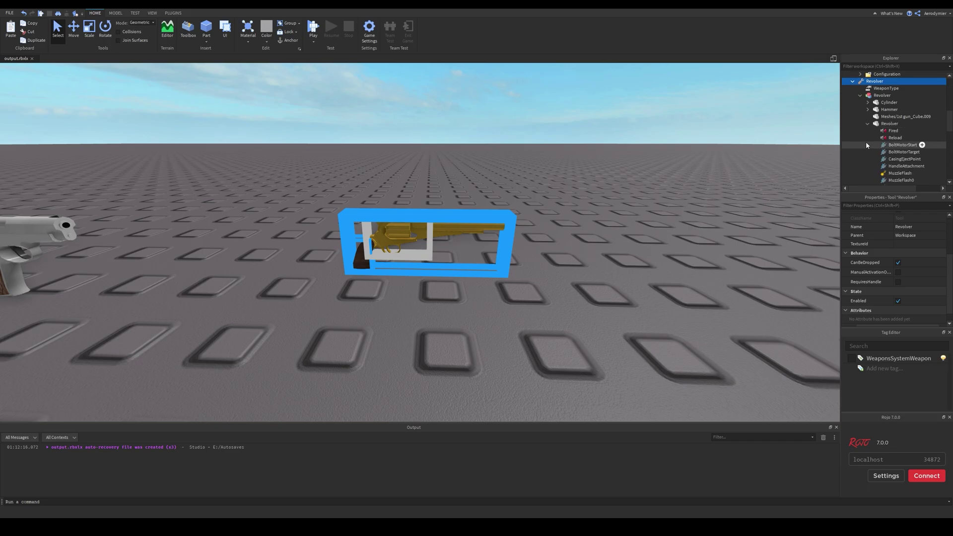
pyautogui.scroll(-3, 873, 144)
pyautogui.click(897, 140)
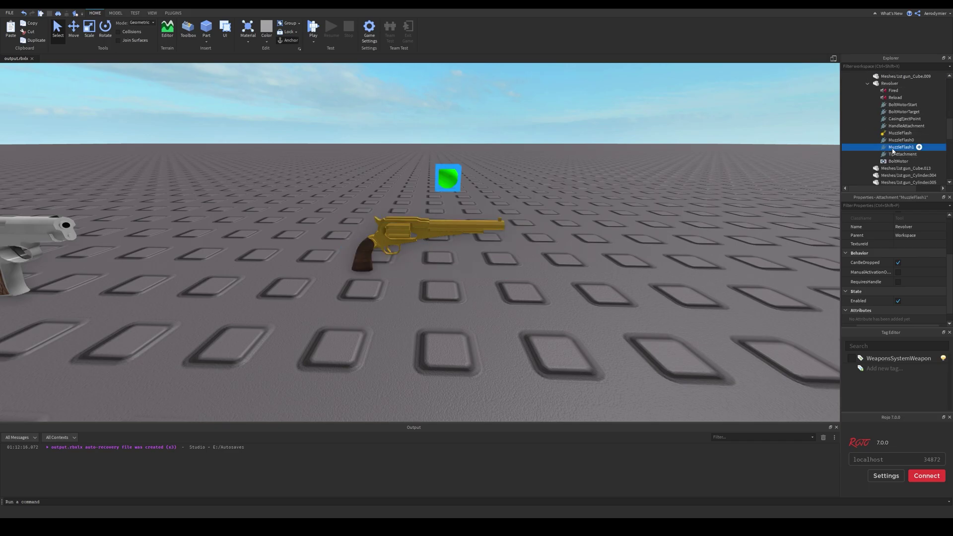
pyautogui.click(895, 148)
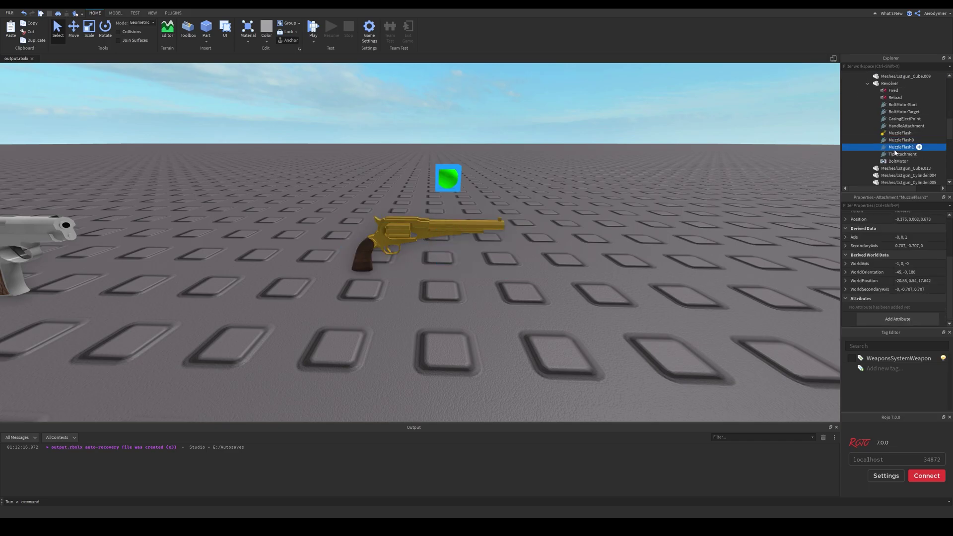
pyautogui.click(73, 31)
pyautogui.moveTo(502, 179); pyautogui.dragTo(552, 193)
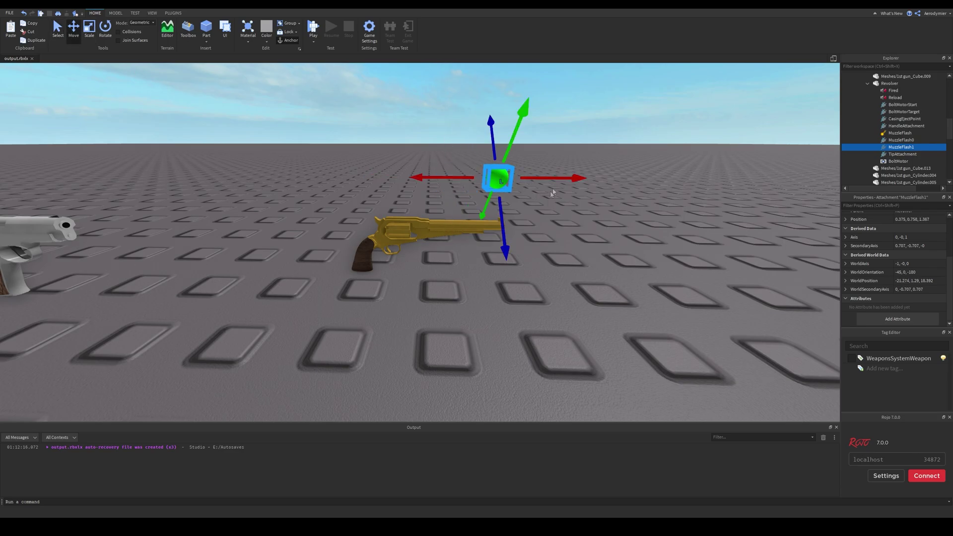
pyautogui.press('w')
pyautogui.press('a')
pyautogui.moveTo(553, 193); pyautogui.dragTo(616, 199, button='right')
pyautogui.moveTo(511, 219); pyautogui.dragTo(528, 239)
# Move the revolver's MuzzleFlash0 attachment forward along the barrel toward the muzzle.
pyautogui.press('d')
pyautogui.moveTo(426, 163); pyautogui.dragTo(347, 176, button='right')
pyautogui.press('s')
pyautogui.click(900, 140)
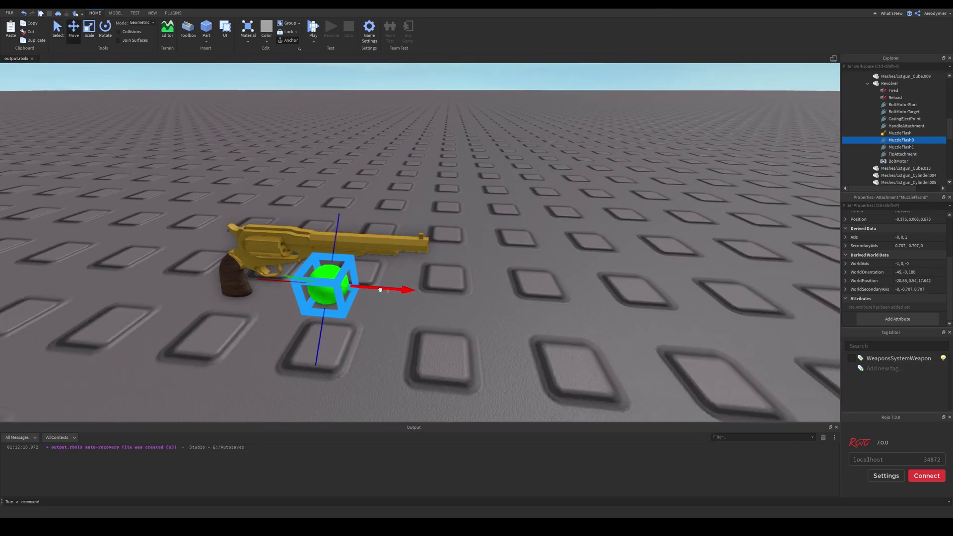
pyautogui.press('d')
pyautogui.moveTo(379, 291); pyautogui.dragTo(374, 306, button='right')
pyautogui.moveTo(374, 306); pyautogui.dragTo(408, 325)
pyautogui.press('a')
pyautogui.moveTo(407, 325); pyautogui.dragTo(480, 224, button='right')
pyautogui.click(902, 147)
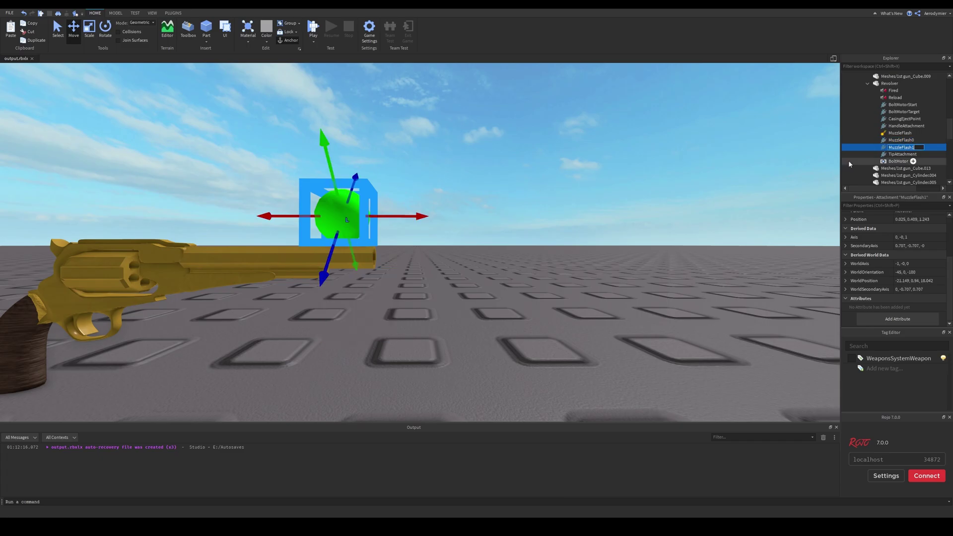
pyautogui.hotkey('ctrl', 'z')
# Move the revolver's TipAttachment forward and down to the tip of the barrel.
pyautogui.click(896, 153)
pyautogui.moveTo(309, 218); pyautogui.dragTo(396, 209)
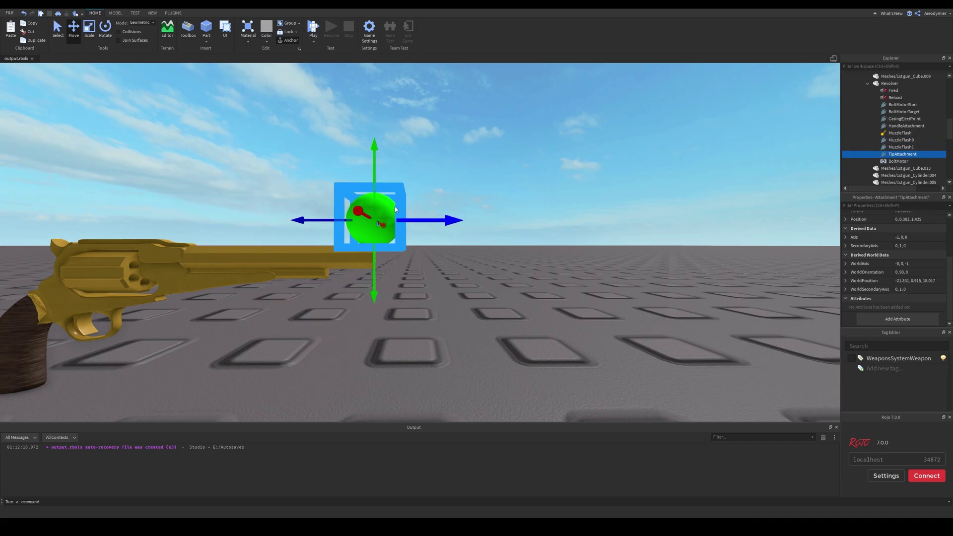
pyautogui.moveTo(373, 176); pyautogui.dragTo(373, 211)
# Lower the revolver's CasingEjectPoint attachment onto the cylinder area of the frame.
pyautogui.press('d')
pyautogui.moveTo(373, 211); pyautogui.dragTo(543, 176, button='right')
pyautogui.click(903, 119)
pyautogui.press('a')
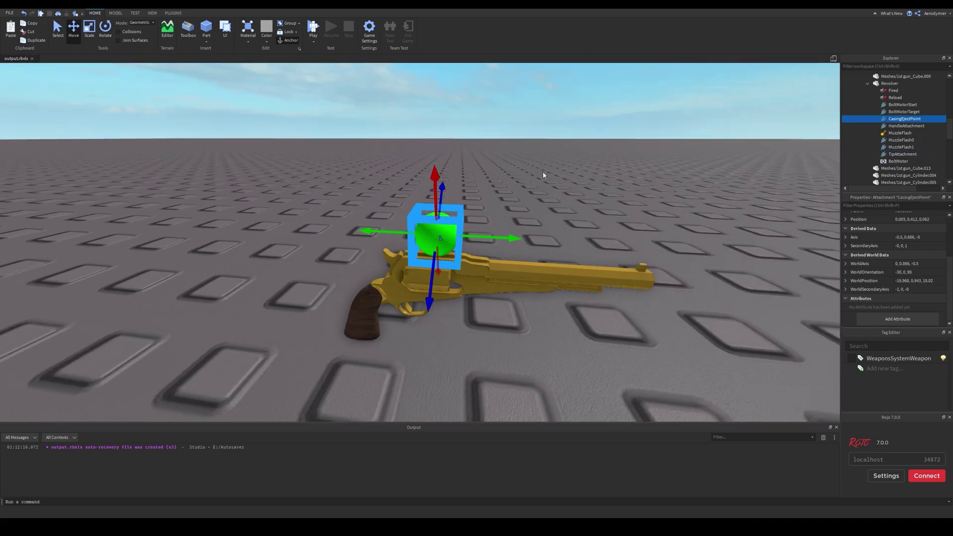
pyautogui.moveTo(432, 191); pyautogui.dragTo(434, 206)
pyautogui.moveTo(434, 206); pyautogui.dragTo(481, 208, button='right')
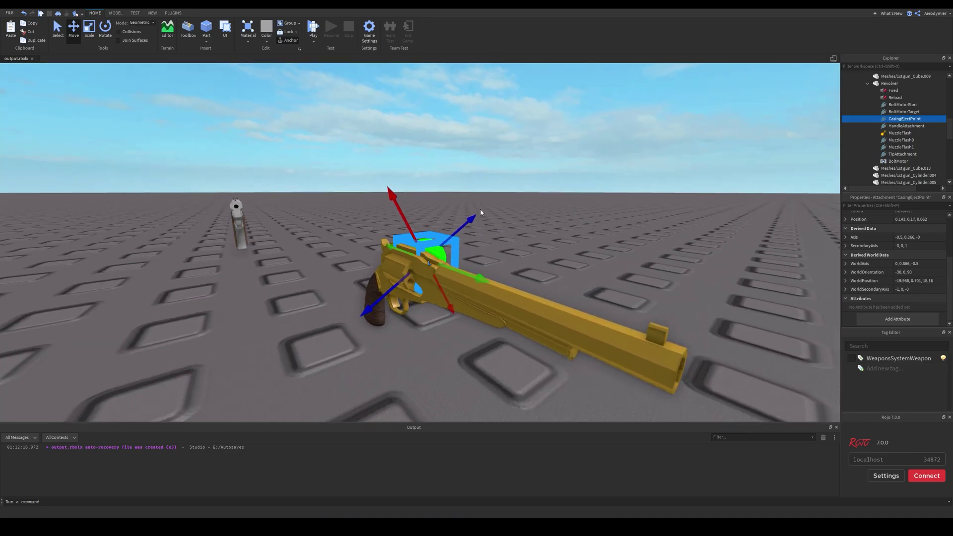
pyautogui.moveTo(404, 216); pyautogui.dragTo(439, 279)
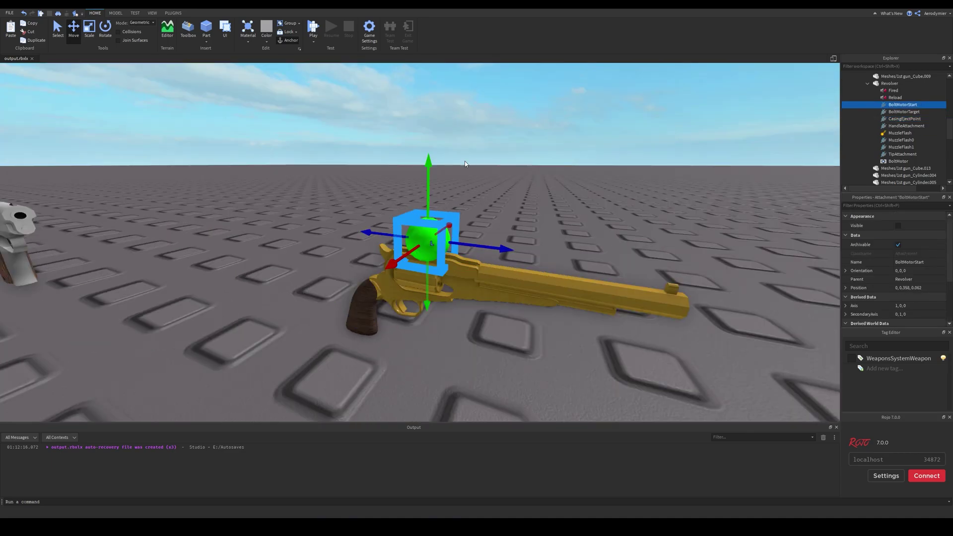
# Lower the BoltMotorStart attachment into the revolver's frame and shift it slightly back along the gun near the cylinder.
pyautogui.moveTo(464, 161); pyautogui.dragTo(437, 184, button='right')
pyautogui.moveTo(436, 202); pyautogui.dragTo(437, 235)
pyautogui.moveTo(477, 281); pyautogui.dragTo(461, 281)
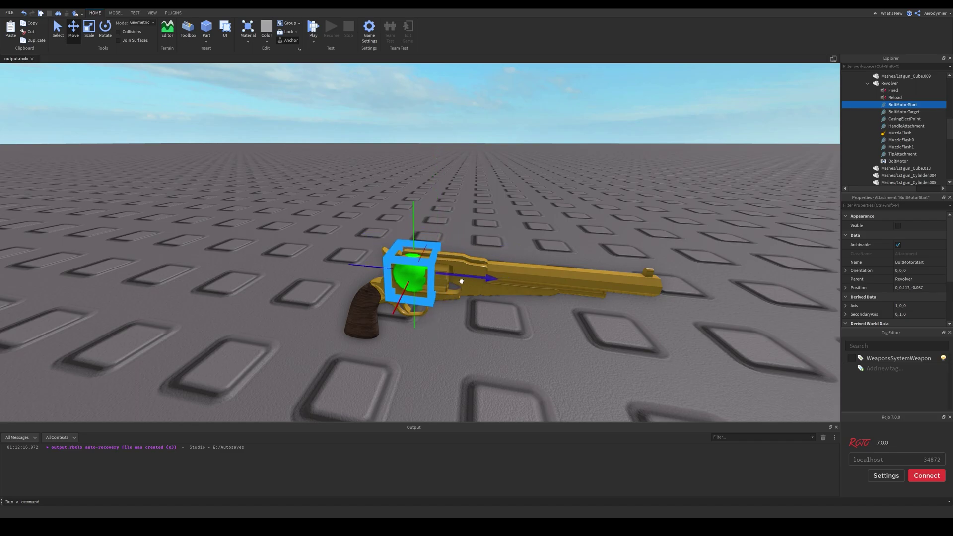
pyautogui.moveTo(418, 236); pyautogui.dragTo(418, 240)
pyautogui.moveTo(461, 279); pyautogui.dragTo(466, 281)
# Move the BoltMotorTarget attachment forward and down into the cylinder area, just ahead of BoltMotorStart, and compare the two positions.
pyautogui.click(893, 112)
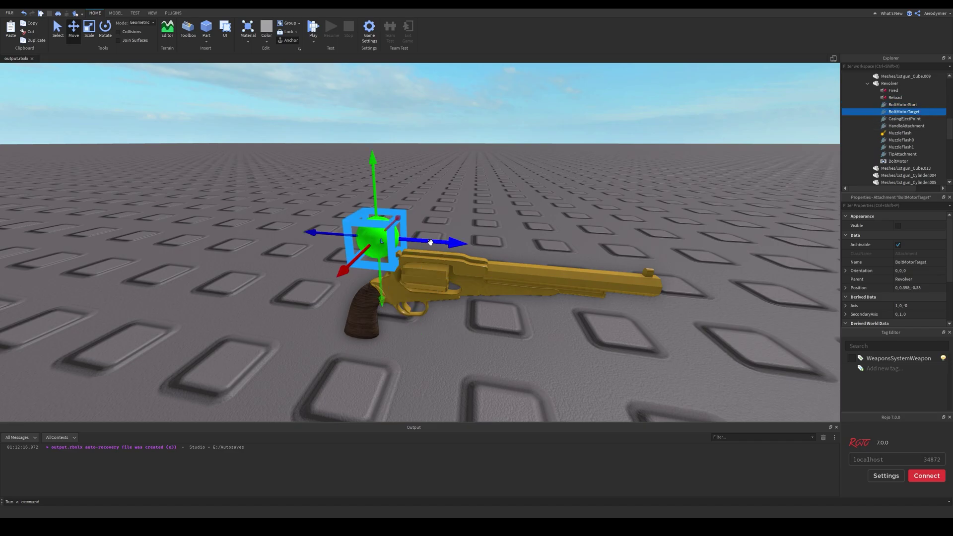
pyautogui.moveTo(430, 242); pyautogui.dragTo(493, 256)
pyautogui.moveTo(441, 281); pyautogui.dragTo(440, 293)
pyautogui.moveTo(440, 294); pyautogui.dragTo(482, 209, button='right')
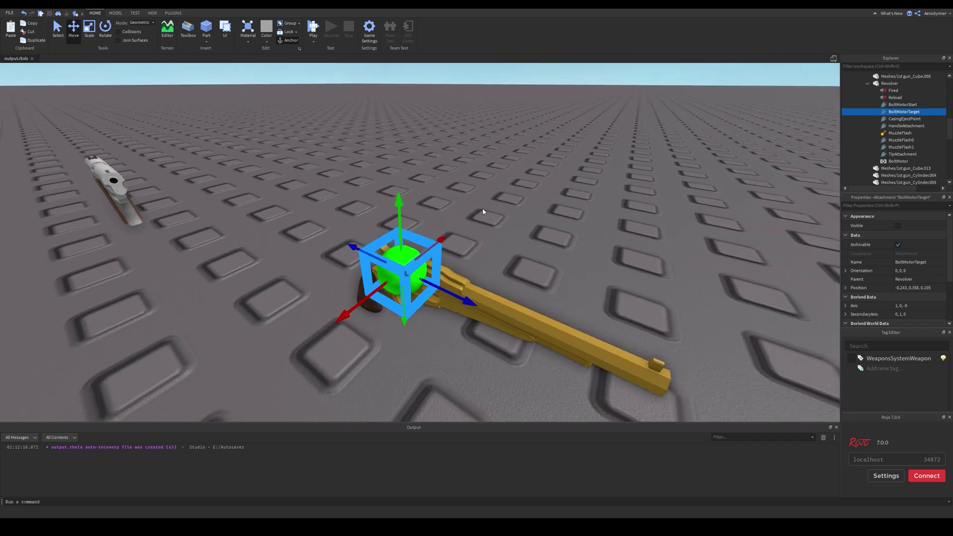
pyautogui.hotkey('ctrl', 'z')
pyautogui.moveTo(423, 206); pyautogui.dragTo(429, 242)
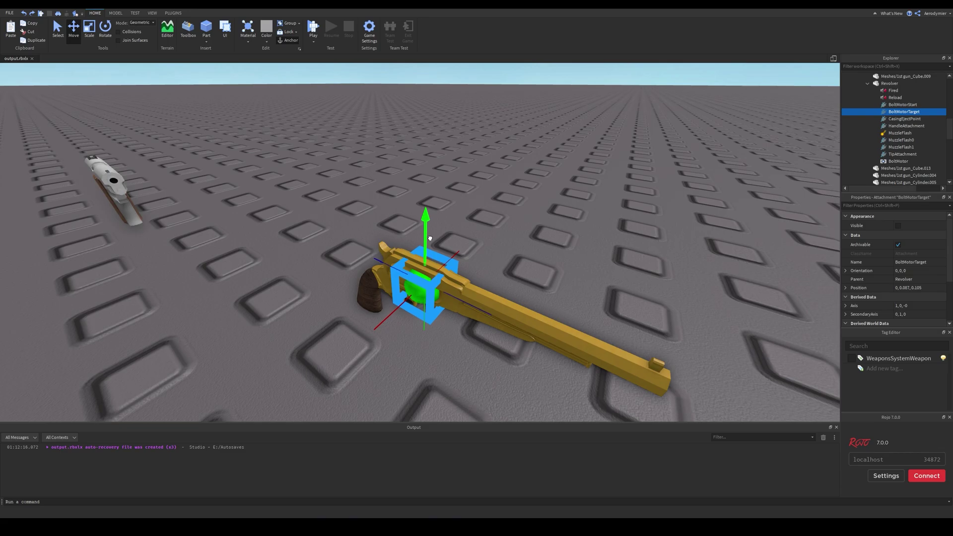
pyautogui.moveTo(430, 238); pyautogui.dragTo(496, 228, button='right')
pyautogui.keyDown('ctrl'); pyautogui.click(882, 104); pyautogui.keyUp('ctrl')
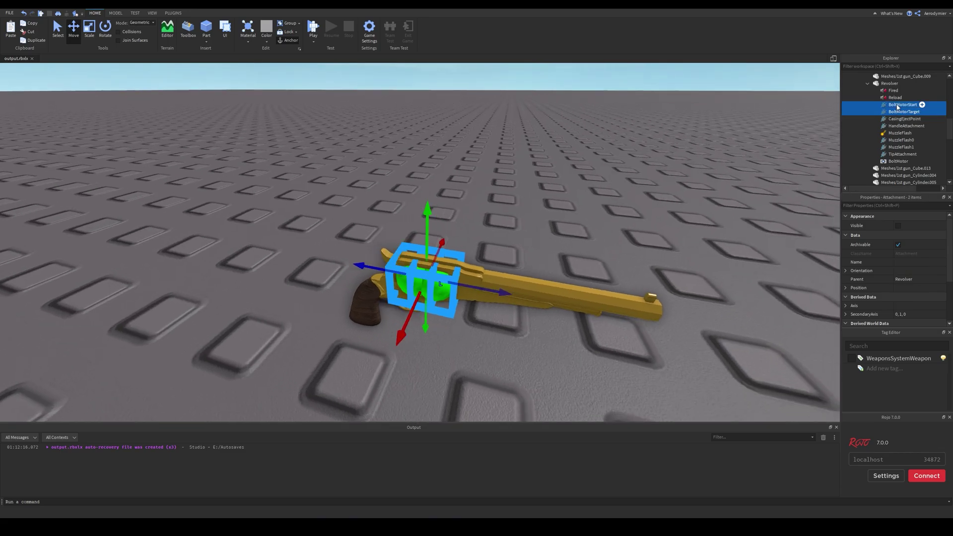
pyautogui.click(676, 135)
# Examine the Fired and Reload sounds and the remaining contents of the Revolver mesh part.
pyautogui.moveTo(675, 135); pyautogui.dragTo(624, 156, button='right')
pyautogui.scroll(-3, 622, 176)
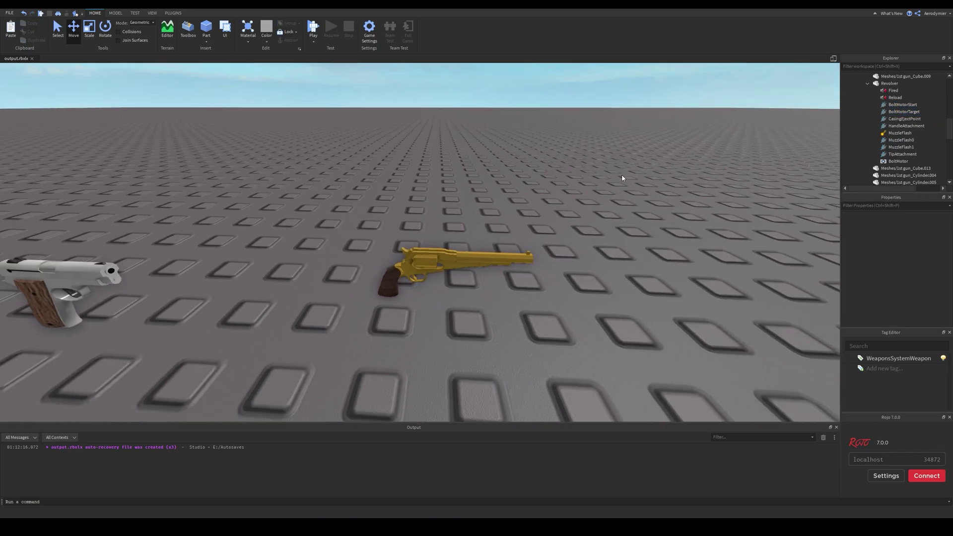
pyautogui.scroll(-3, 626, 171)
pyautogui.click(884, 96)
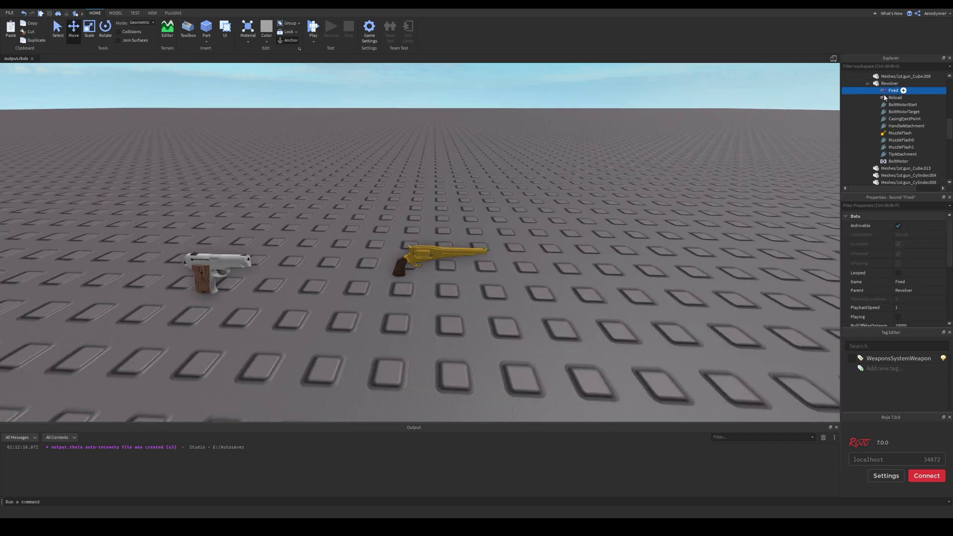
pyautogui.click(885, 92)
pyautogui.click(884, 99)
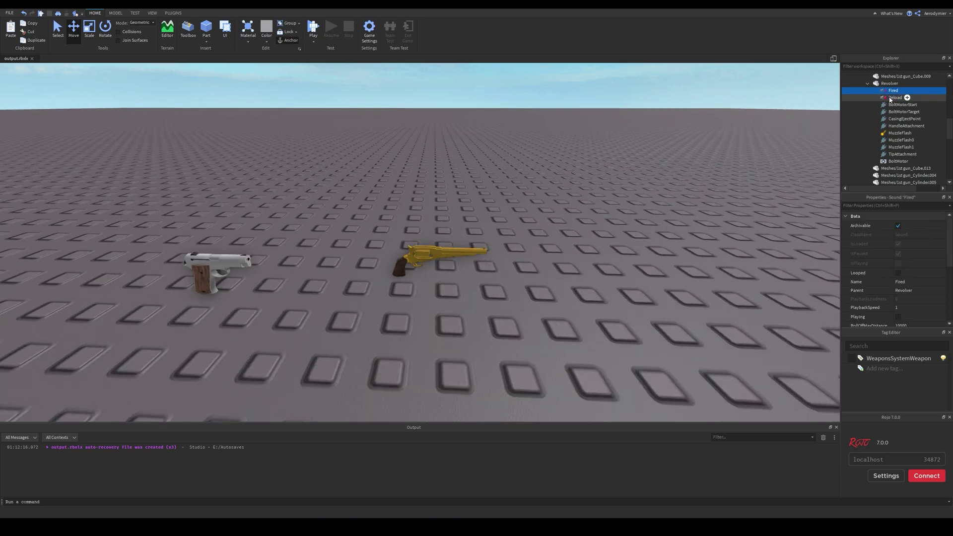
pyautogui.moveTo(890, 98); pyautogui.dragTo(885, 90)
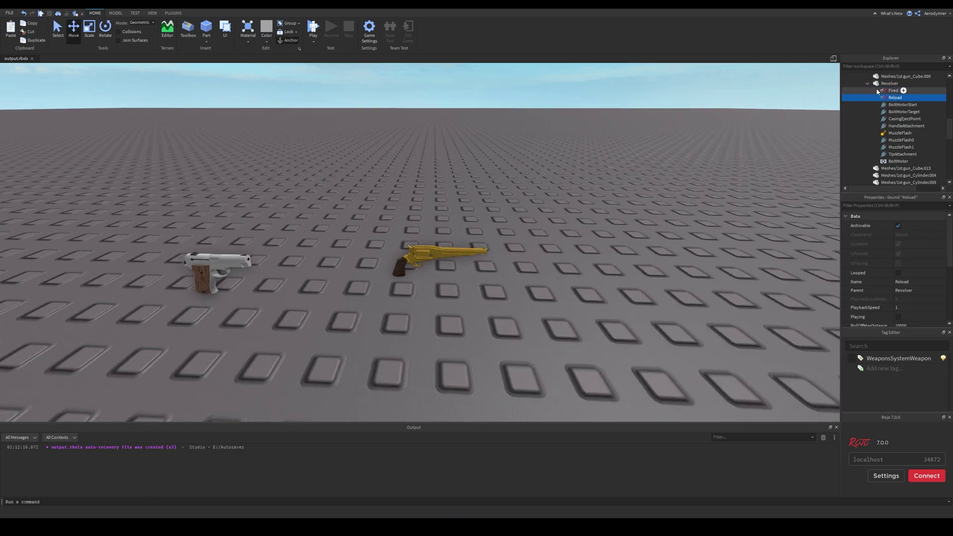
pyautogui.scroll(-3, 865, 102)
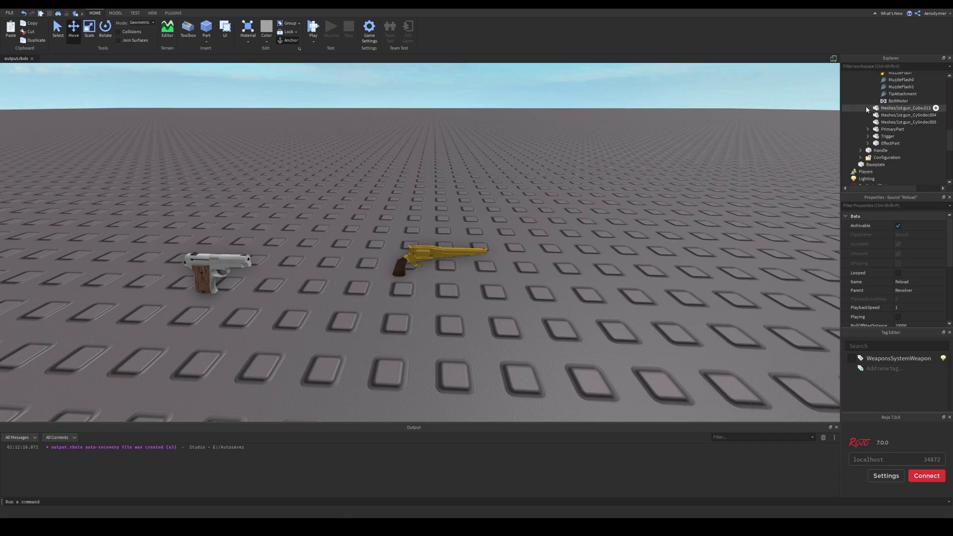
pyautogui.scroll(5, 865, 106)
pyautogui.click(860, 95)
pyautogui.scroll(2, 866, 109)
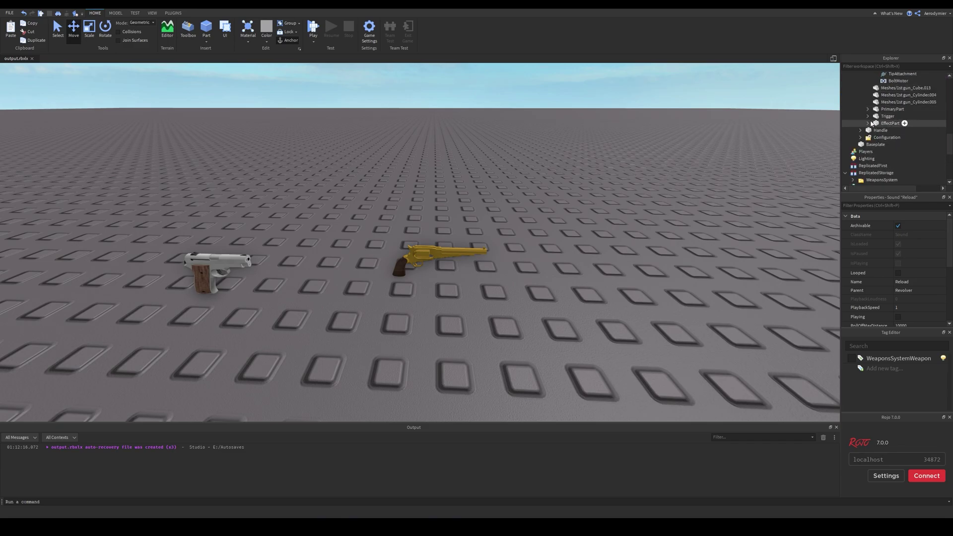
# Cut the Pistol tool out of Workspace and paste it into StarterPack.
pyautogui.scroll(6, 868, 119)
pyautogui.click(852, 97)
pyautogui.rightClick(860, 98)
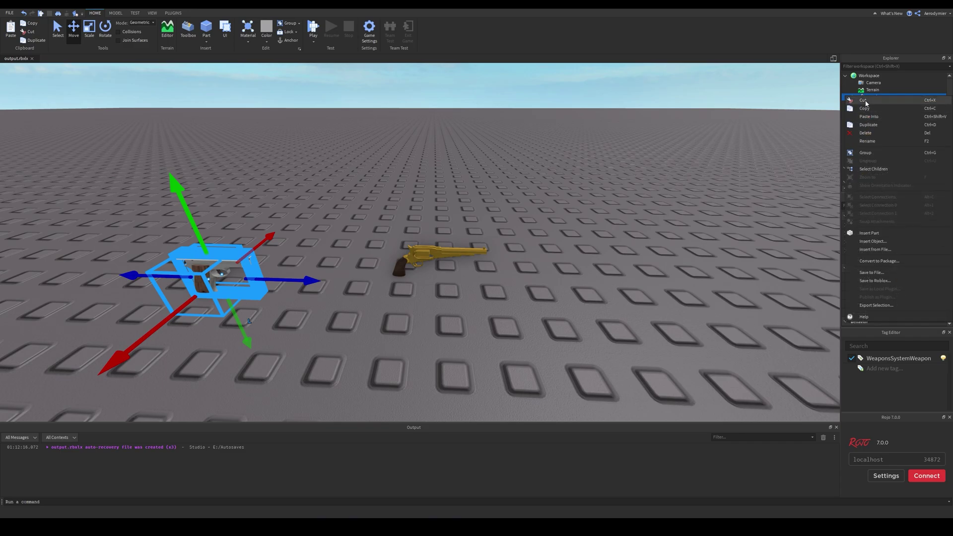
pyautogui.click(865, 102)
pyautogui.moveTo(947, 112); pyautogui.dragTo(948, 147)
pyautogui.rightClick(864, 142)
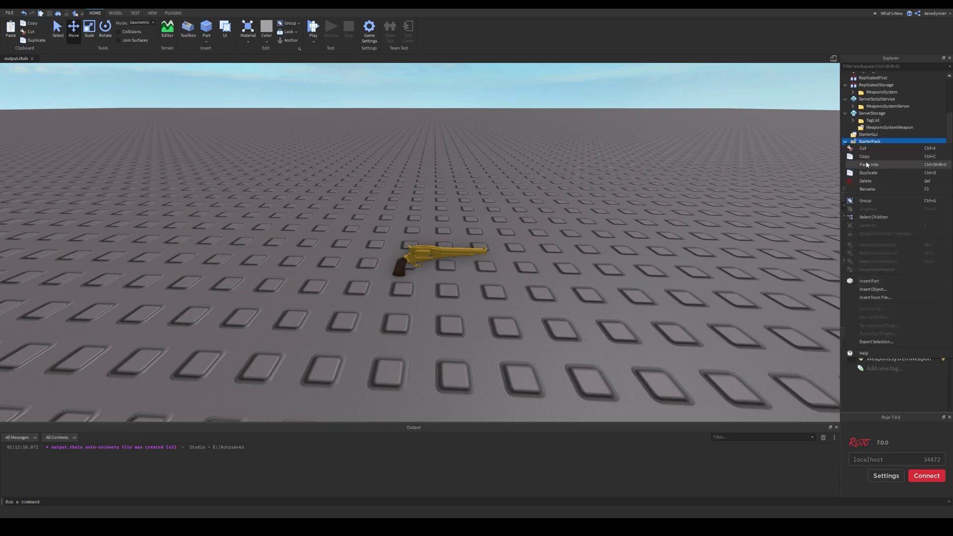
pyautogui.click(866, 164)
# Set the AmmoCapacity value in the Revolver's Configuration folder to 8.
pyautogui.scroll(4, 876, 148)
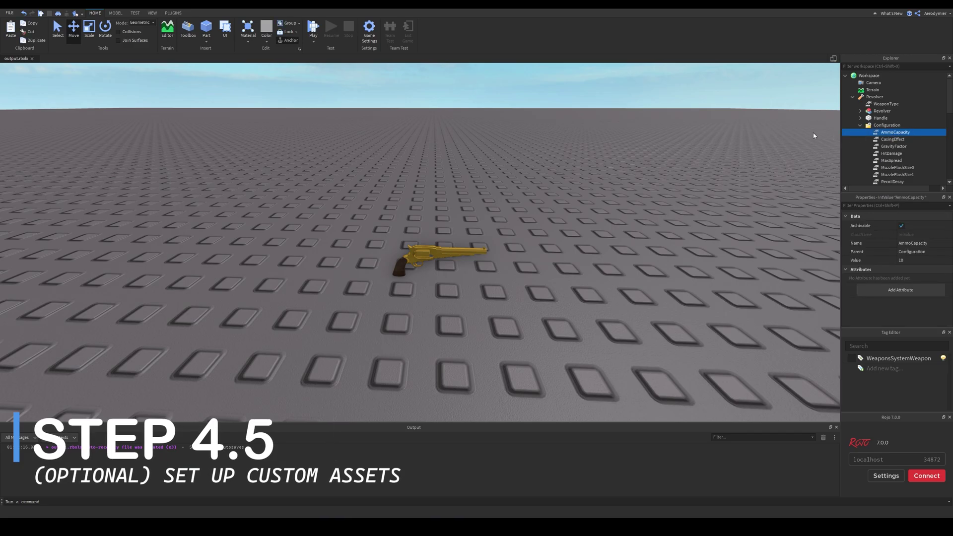
pyautogui.scroll(-1, 908, 138)
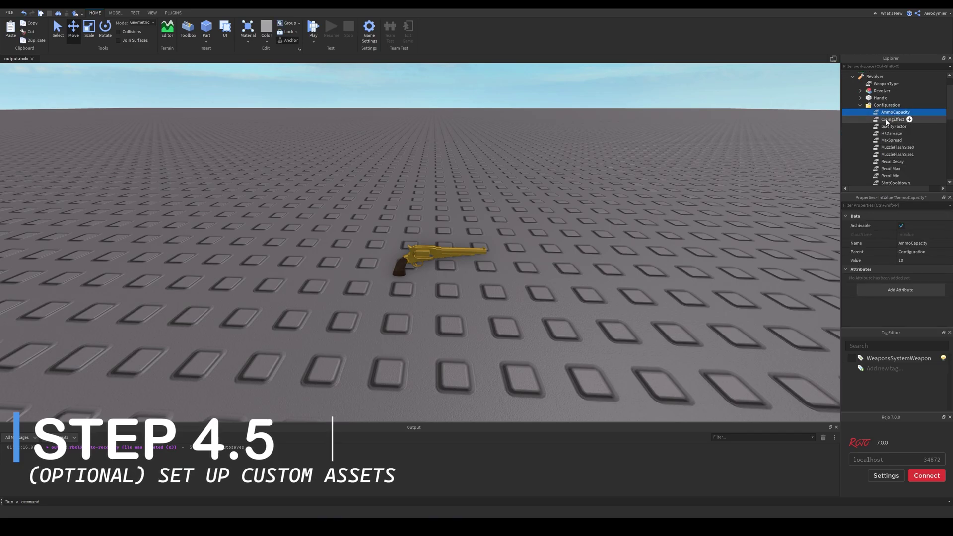
pyautogui.click(902, 261)
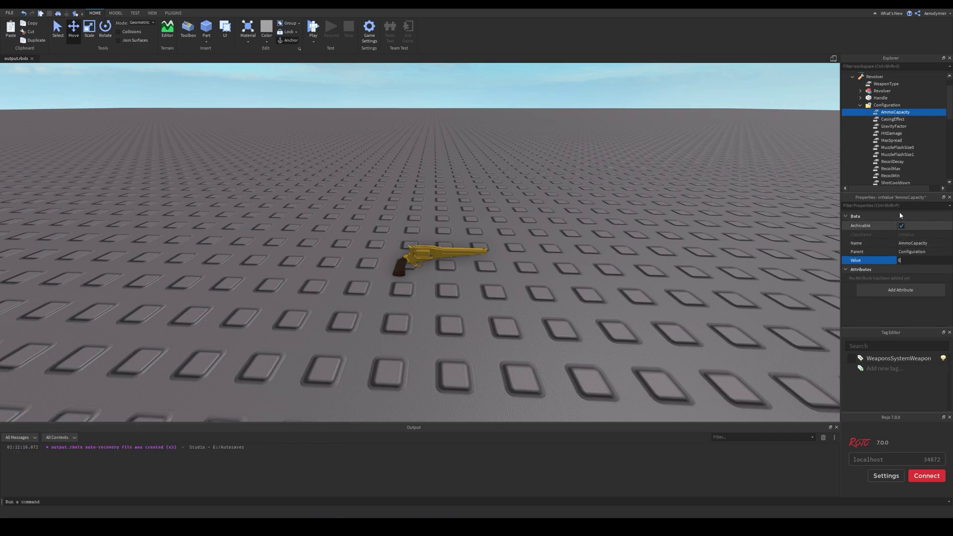
pyautogui.write('8')
pyautogui.press('Return')
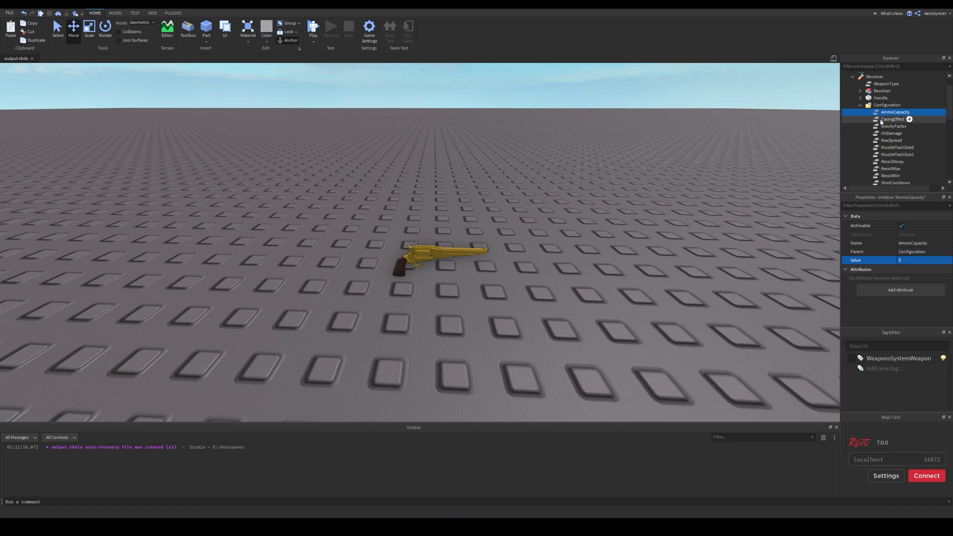
# Review the CasingEffect and MaxSpread settings and set the Revolver's HitDamage value to 40.
pyautogui.click(881, 121)
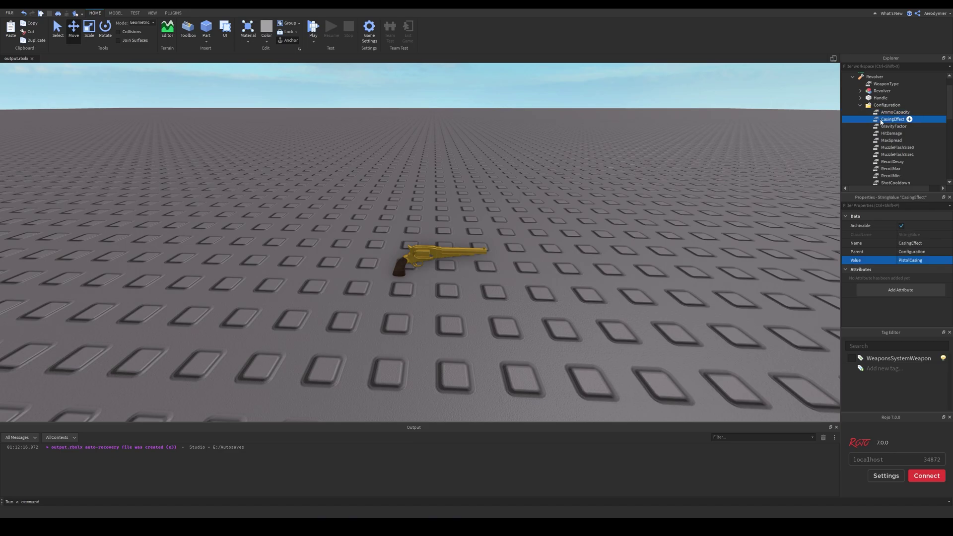
pyautogui.scroll(-1, 891, 125)
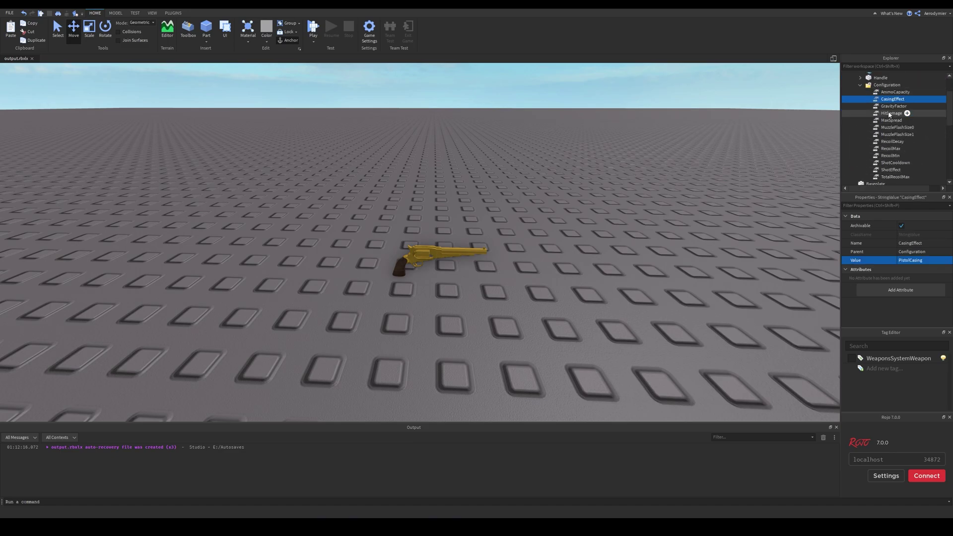
pyautogui.click(888, 113)
pyautogui.click(888, 126)
pyautogui.click(888, 121)
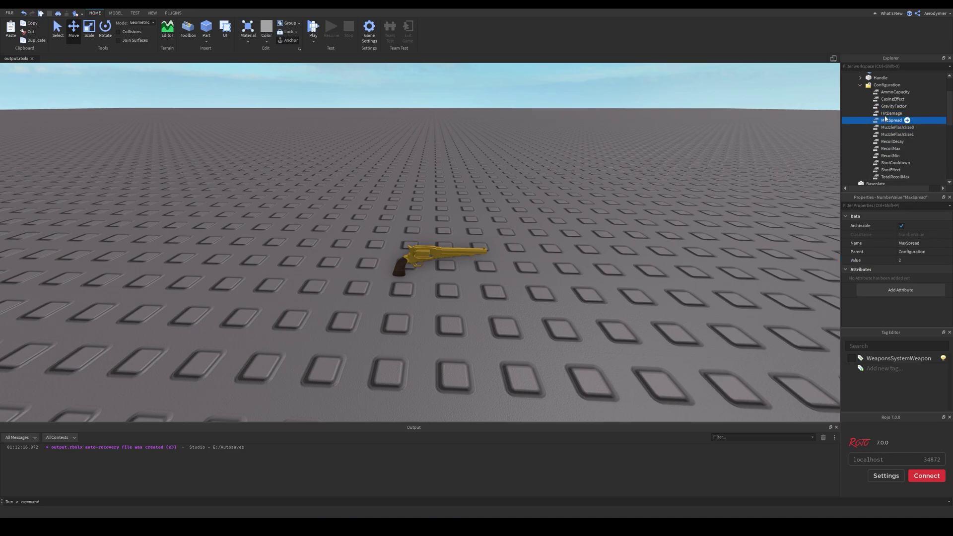
pyautogui.click(885, 115)
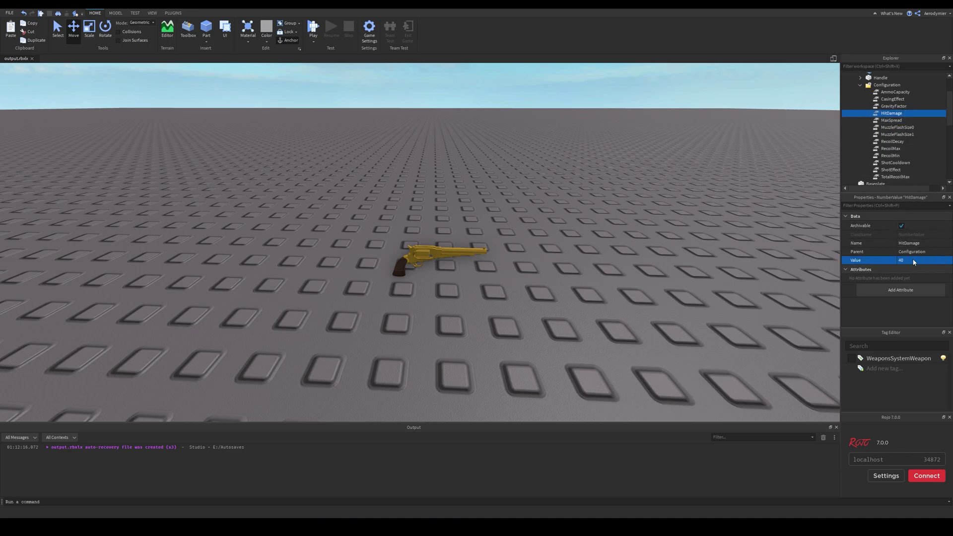
pyautogui.click(914, 261)
pyautogui.write('40')
# Examine the Revolver's recoil, ShotCooldown, ShotEffect, muzzle flash size and AmmoCapacity configuration values, then collapse the Revolver tool.
pyautogui.click(889, 142)
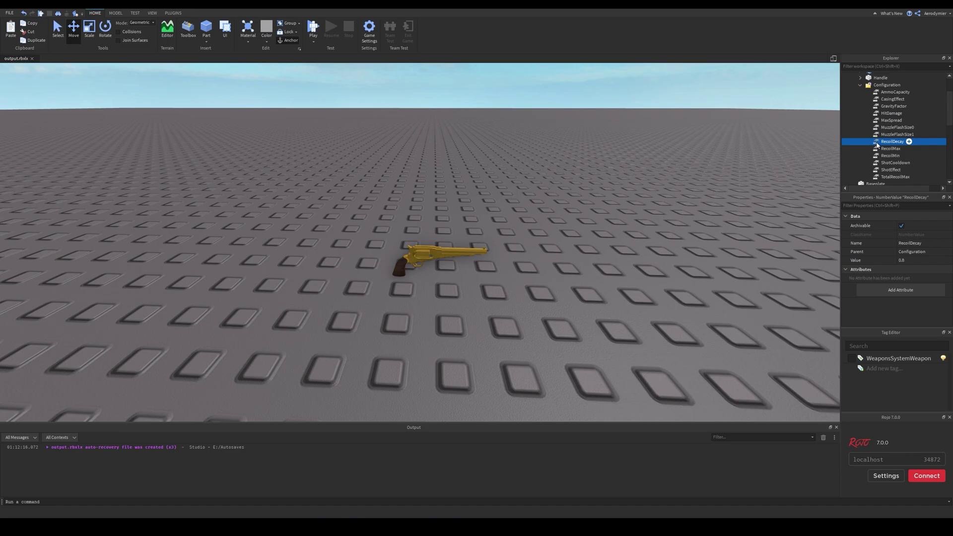
pyautogui.click(881, 150)
pyautogui.click(881, 156)
pyautogui.click(884, 168)
pyautogui.click(886, 176)
pyautogui.click(887, 170)
pyautogui.click(887, 162)
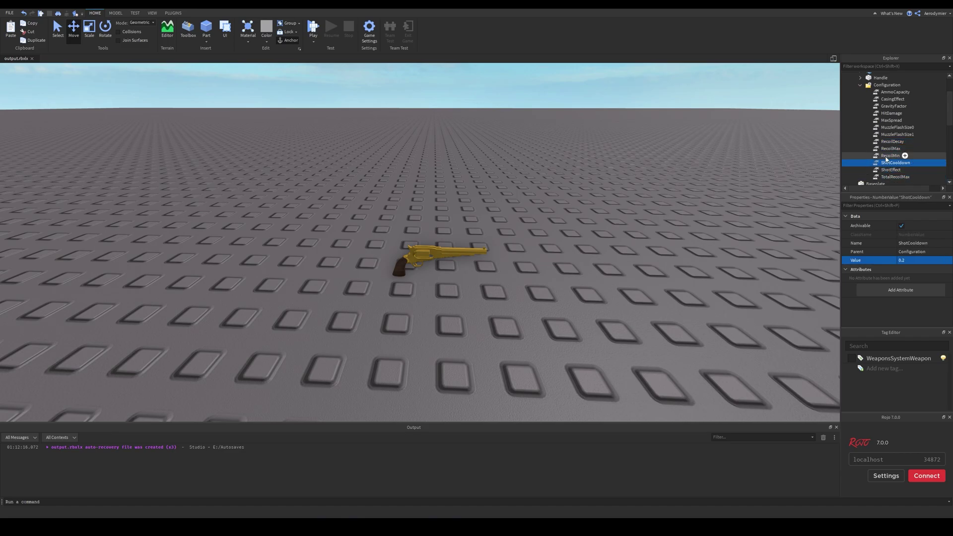
pyautogui.click(886, 156)
pyautogui.click(886, 149)
pyautogui.click(886, 135)
pyautogui.click(888, 128)
pyautogui.click(887, 92)
pyautogui.scroll(2, 874, 94)
pyautogui.click(852, 97)
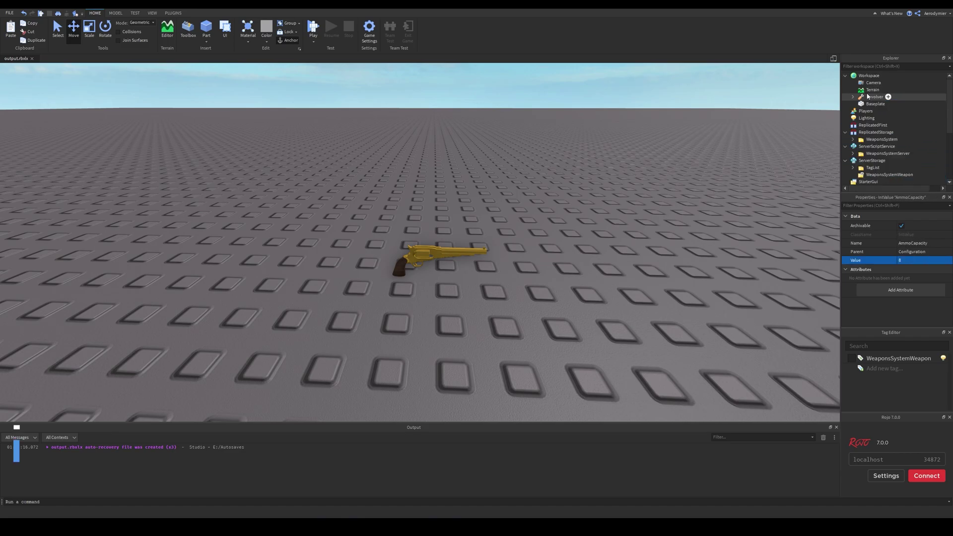
# Tag the Revolver tool in Workspace with WeaponsSystemWeapon and deselect it.
pyautogui.click(868, 97)
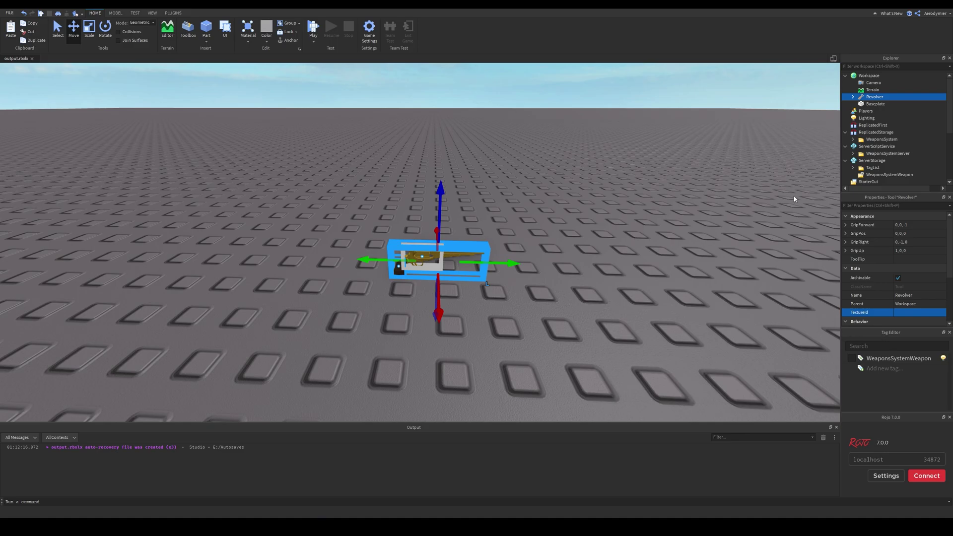
pyautogui.click(898, 358)
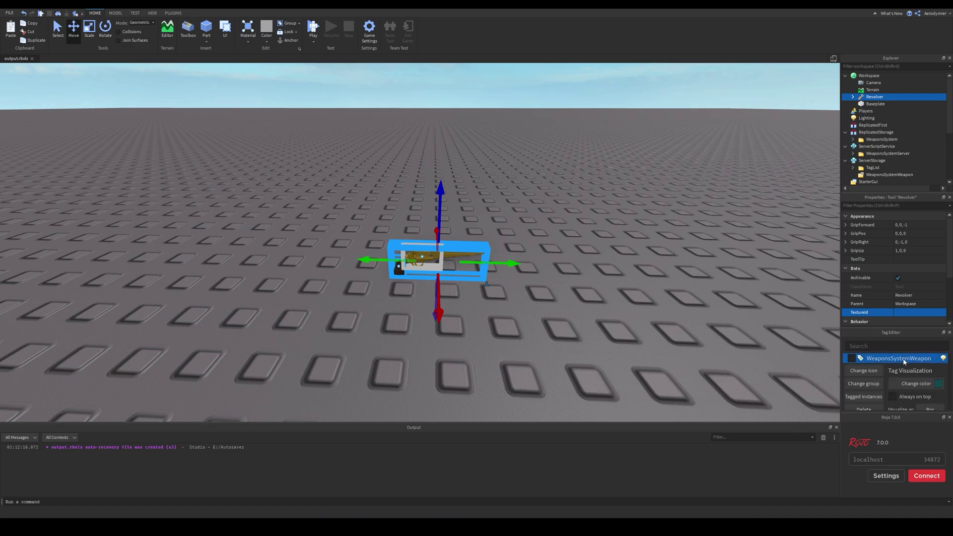
pyautogui.click(898, 358)
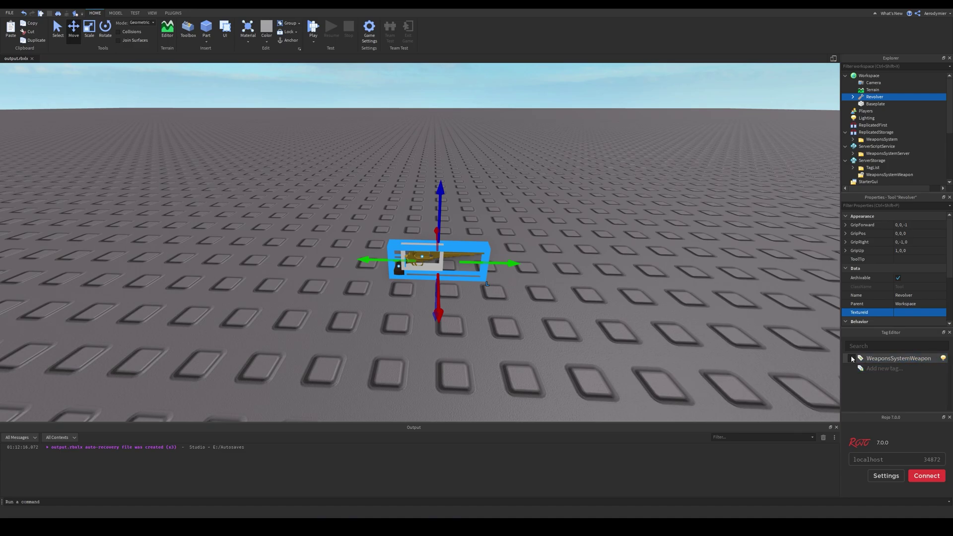
pyautogui.click(666, 261)
pyautogui.moveTo(665, 260); pyautogui.dragTo(657, 249, button='right')
# Expand the WeaponsSystem folder in ReplicatedStorage and look over its subfolders and scripts.
pyautogui.scroll(-2, 857, 137)
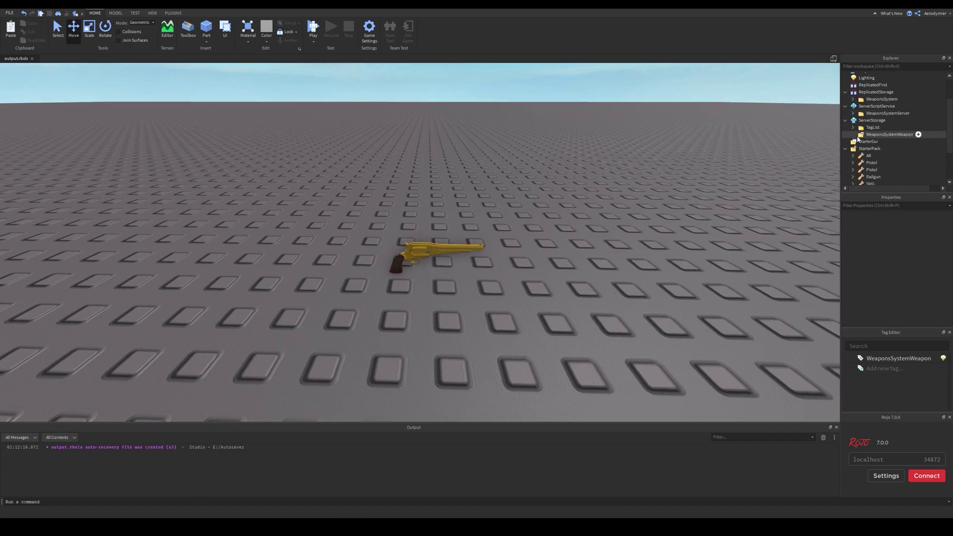
pyautogui.press('a')
pyautogui.moveTo(664, 130); pyautogui.dragTo(668, 133, button='right')
pyautogui.moveTo(698, 197); pyautogui.dragTo(700, 200, button='right')
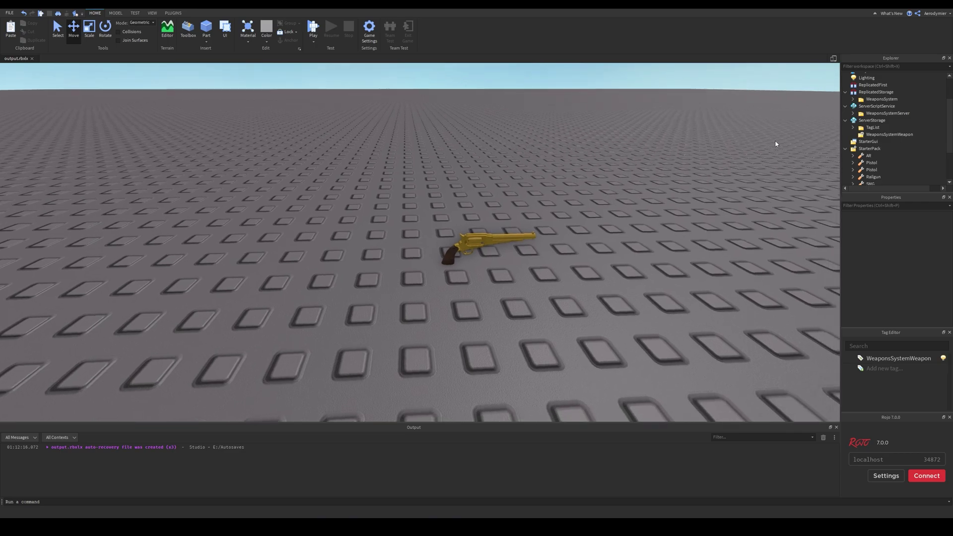
pyautogui.click(852, 99)
pyautogui.click(860, 121)
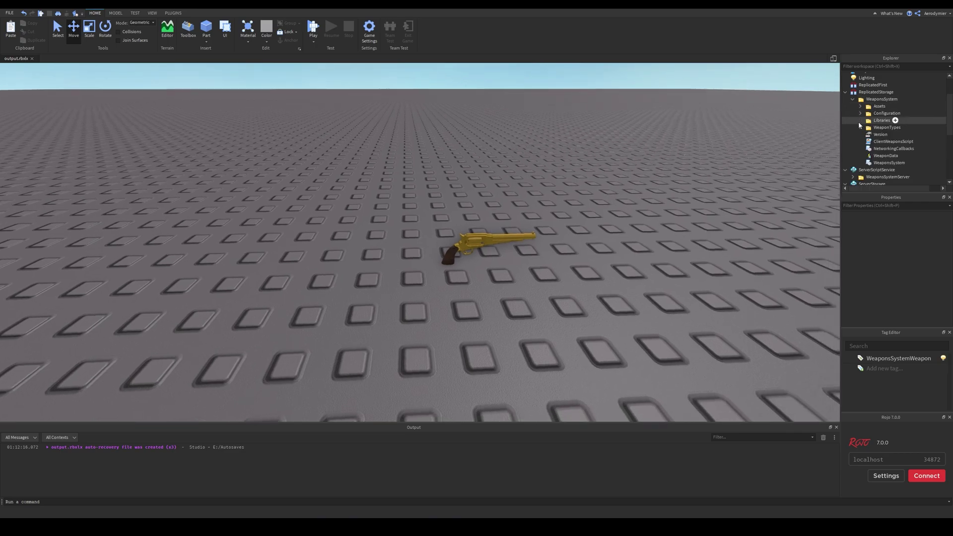
pyautogui.click(860, 121)
pyautogui.click(861, 113)
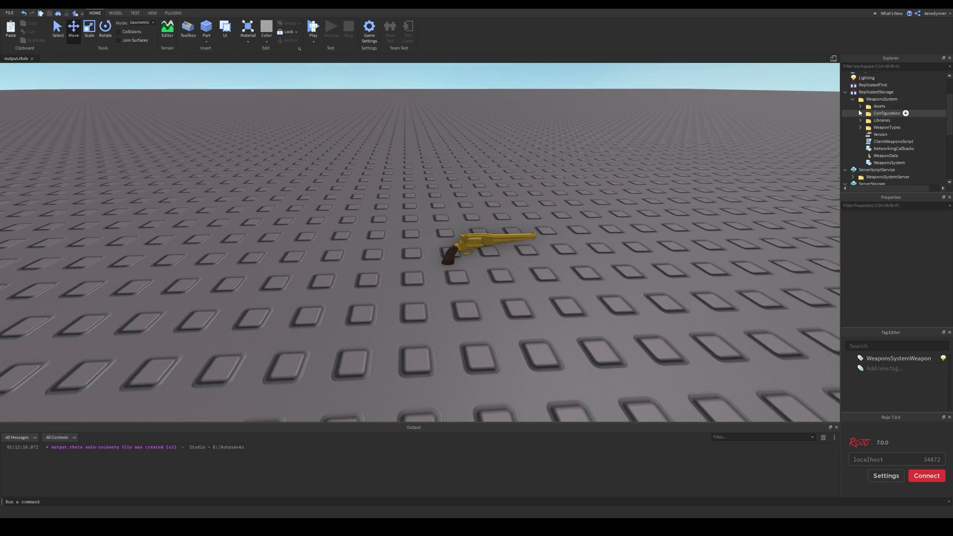
# Examine the WeaponsSystem Assets folder, expanding Animations and the Casings, HitMarks and Shots folders under Effects.
pyautogui.click(860, 106)
pyautogui.click(867, 120)
pyautogui.click(875, 127)
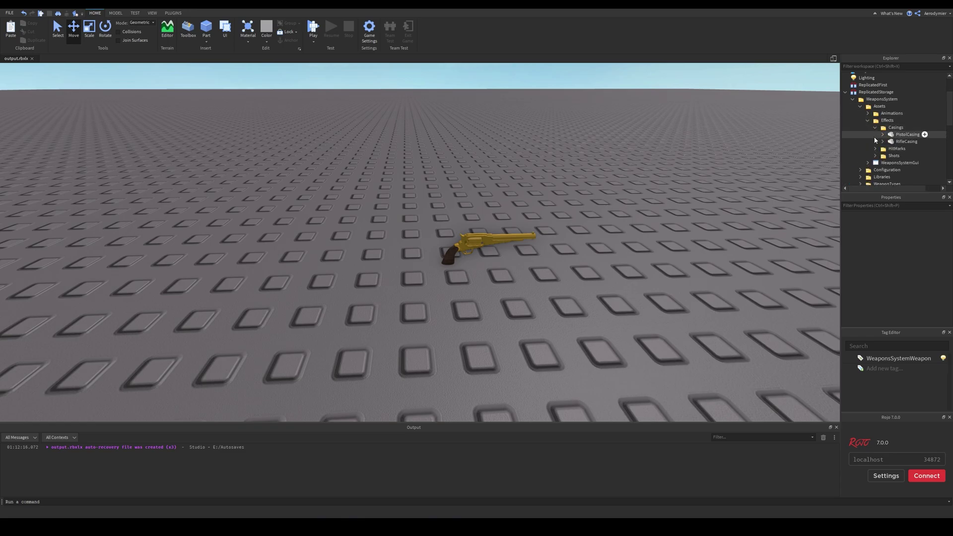
pyautogui.click(875, 155)
pyautogui.click(875, 148)
pyautogui.scroll(-2, 874, 145)
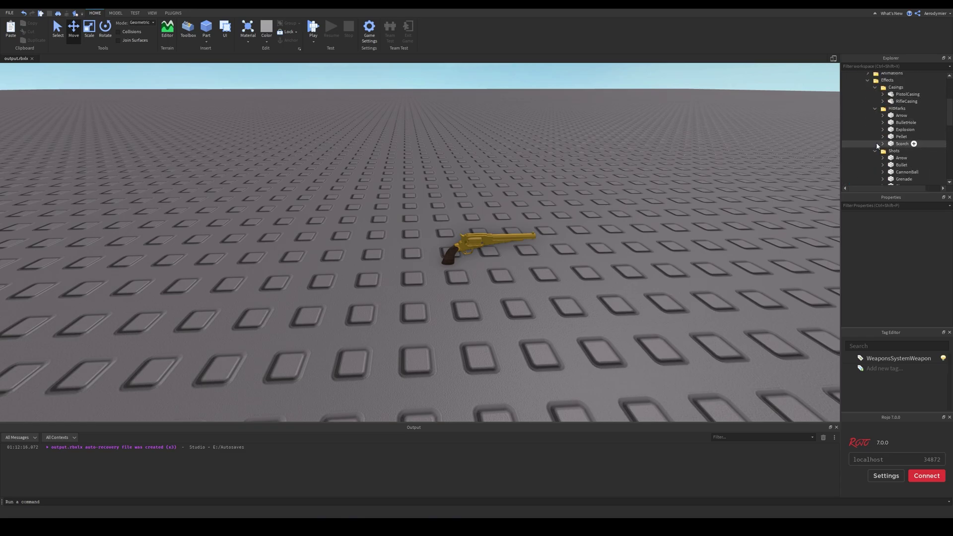
pyautogui.scroll(1, 876, 144)
pyautogui.click(868, 93)
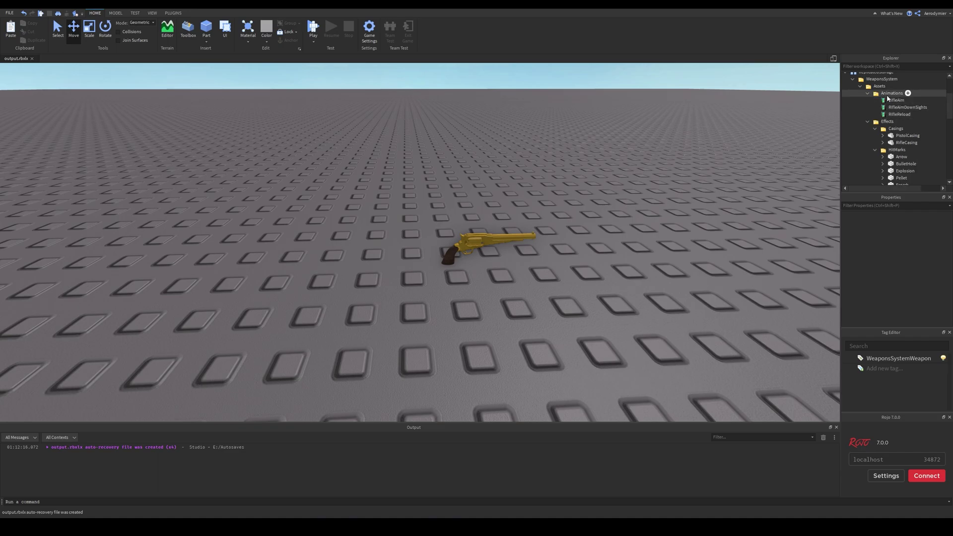
# Review the Revolver's ShotEffect, TotalRecoilMax, MaxSpread, recoil and muzzle flash configuration values.
pyautogui.scroll(10, 881, 99)
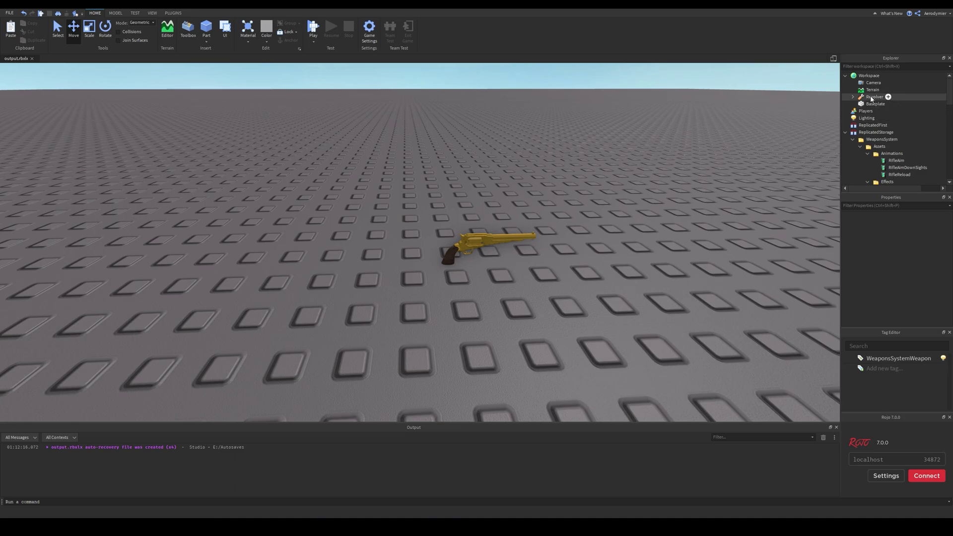
pyautogui.scroll(-3, 881, 144)
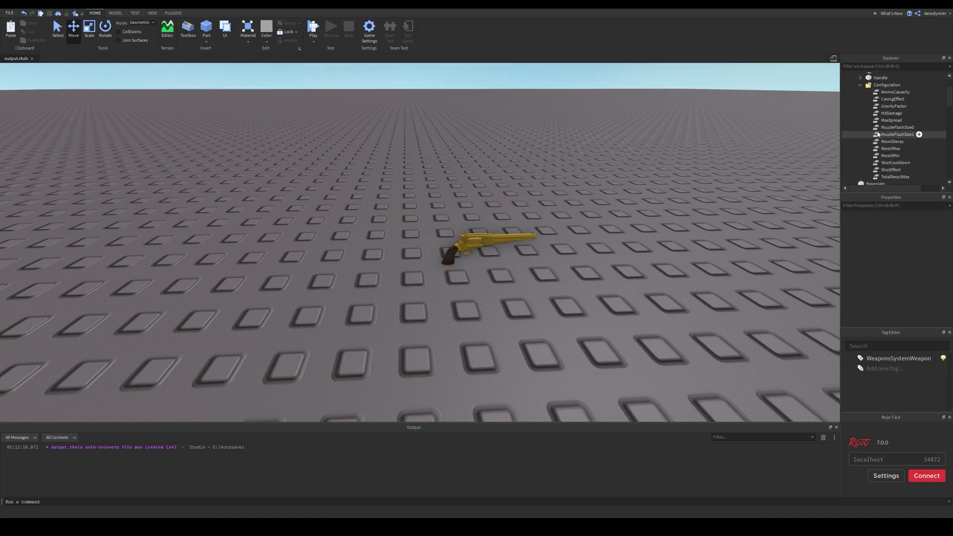
pyautogui.click(883, 149)
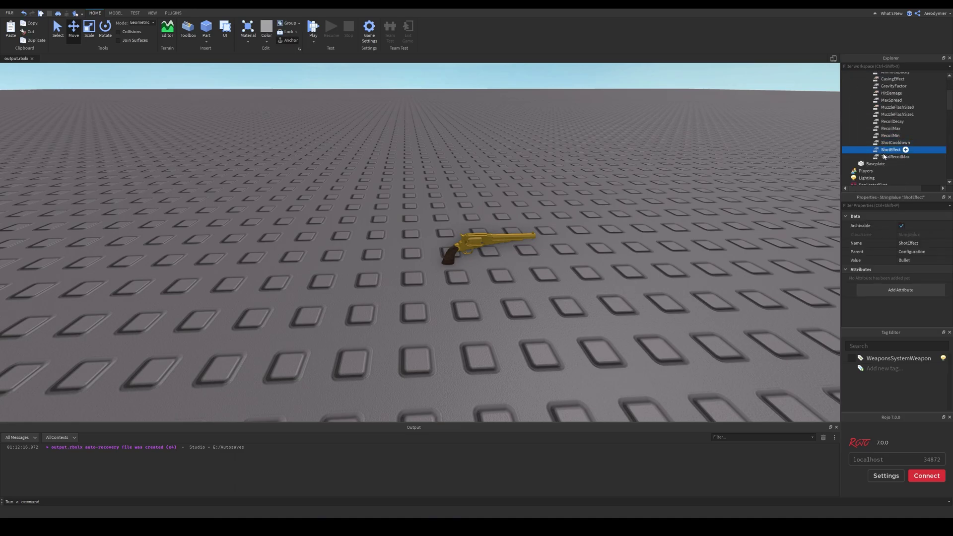
pyautogui.click(883, 155)
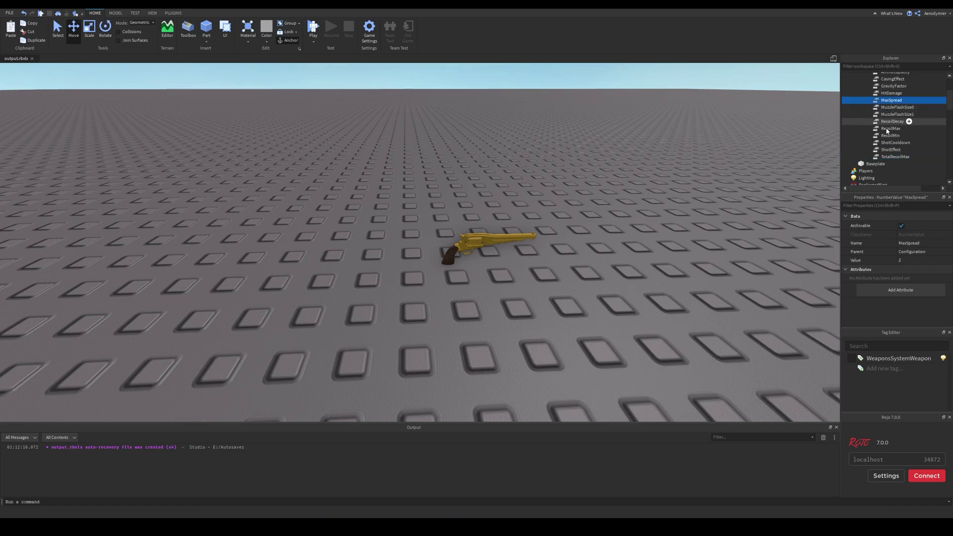
pyautogui.click(888, 128)
pyautogui.click(888, 121)
# Examine the RifleReload animation and the casing, hit mark and shot effects in the WeaponsSystem Assets folder.
pyautogui.scroll(-5, 889, 119)
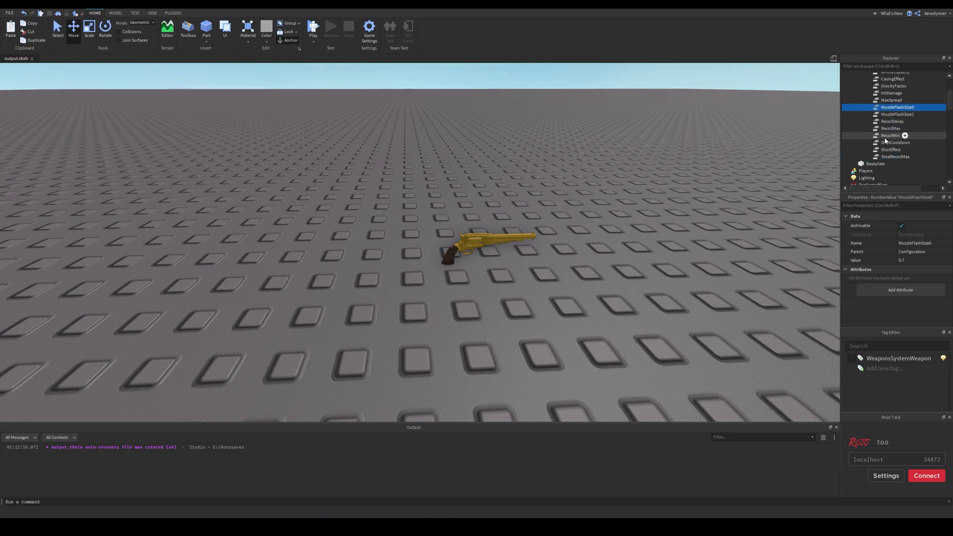
pyautogui.click(891, 115)
pyautogui.scroll(-1, 893, 122)
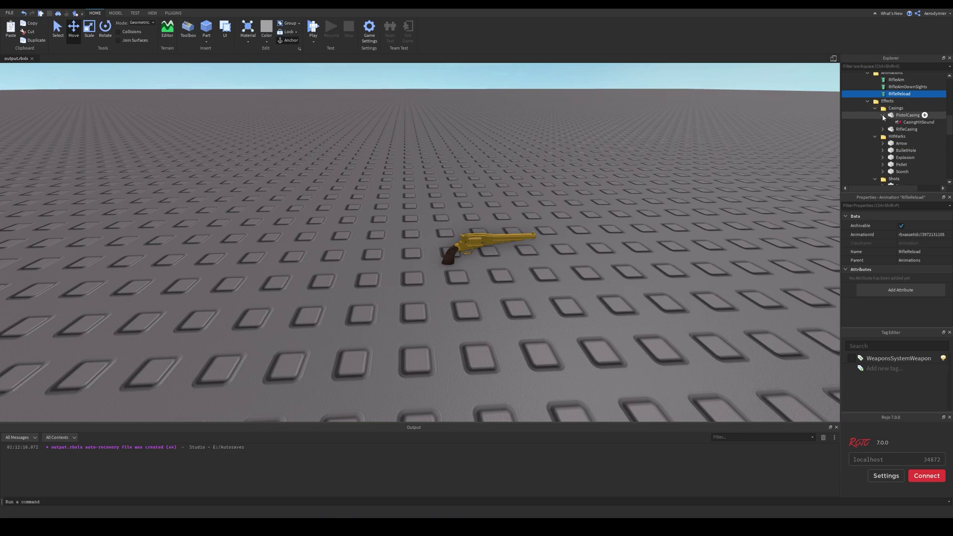
pyautogui.click(901, 115)
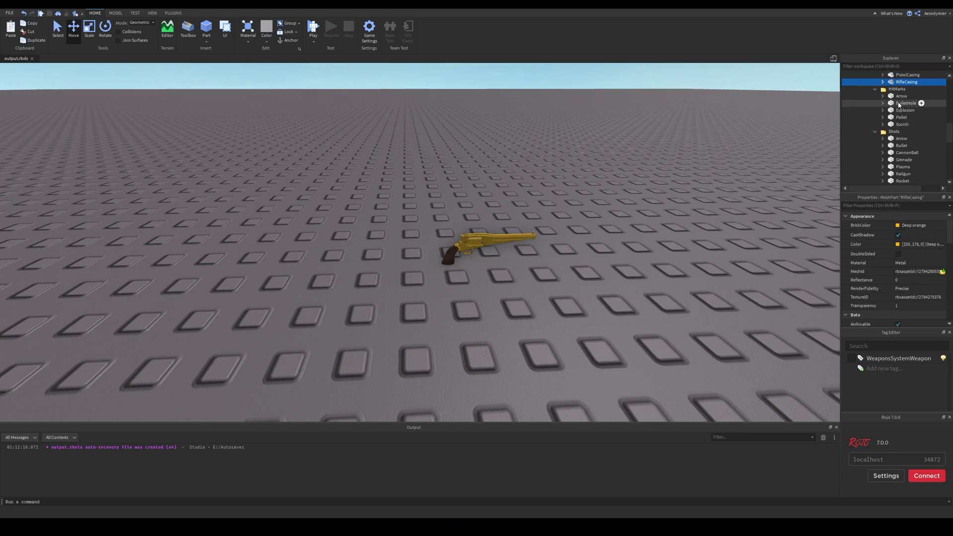
pyautogui.click(901, 97)
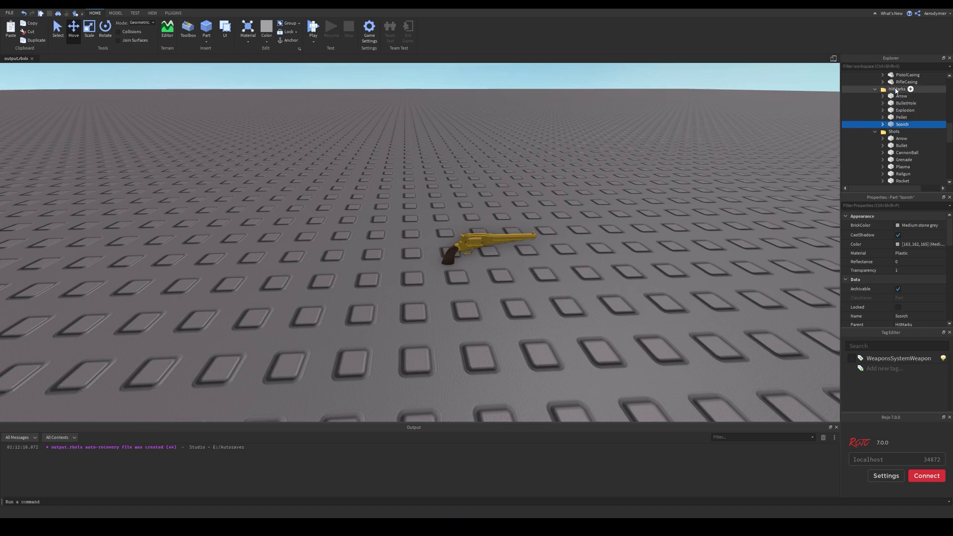
pyautogui.scroll(1, 889, 92)
pyautogui.moveTo(896, 111); pyautogui.dragTo(900, 135)
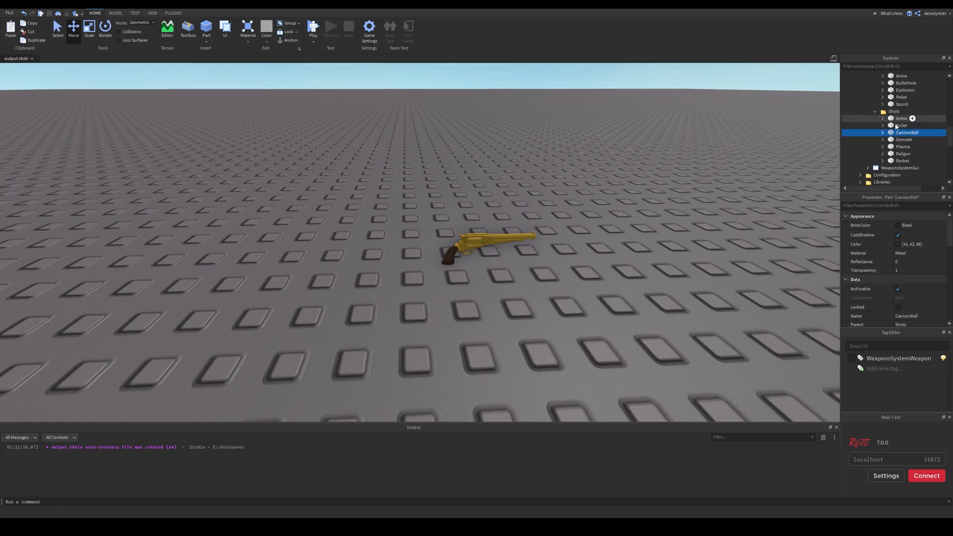
pyautogui.scroll(-2, 895, 130)
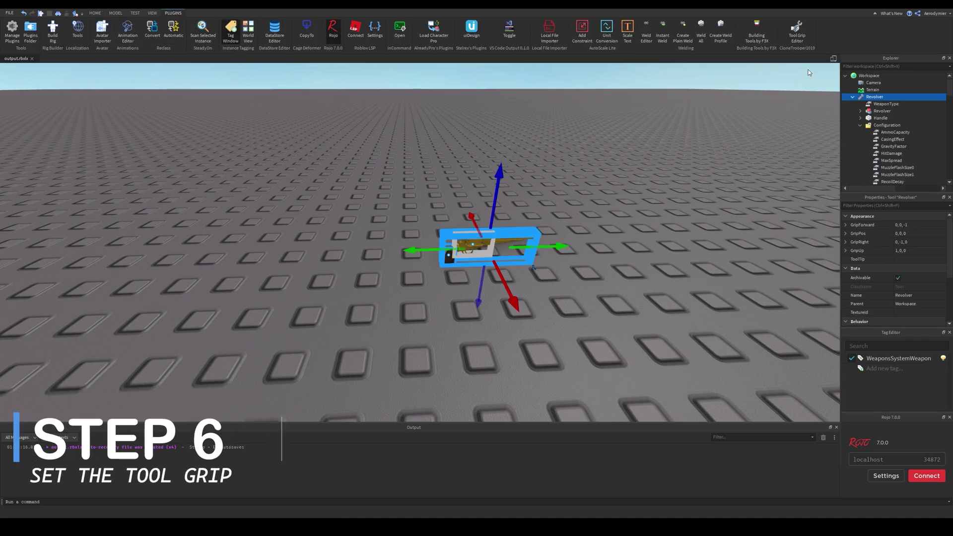
# Start editing the Revolver's grip in the Tool Grip Editor, rotate the Grip attachment roughly into place and deselect it.
pyautogui.click(802, 38)
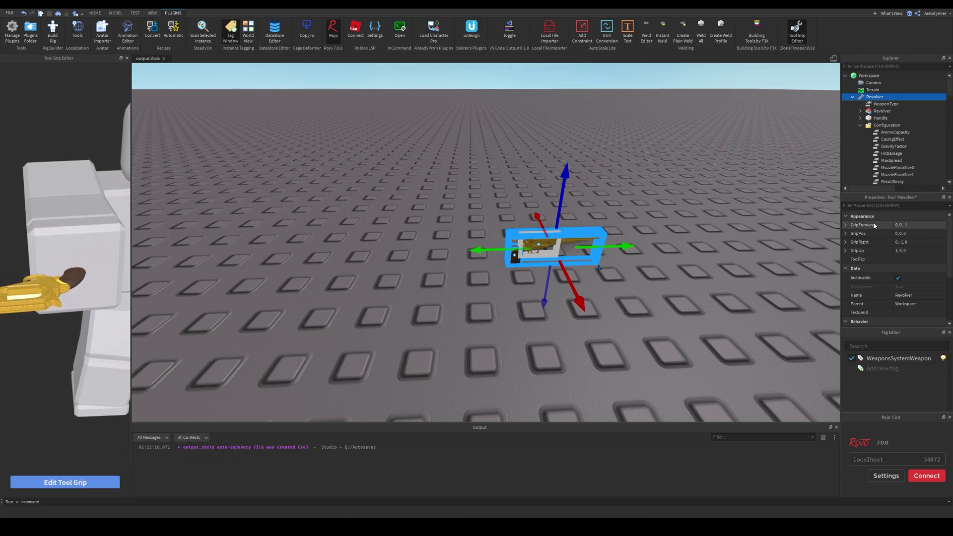
pyautogui.click(74, 481)
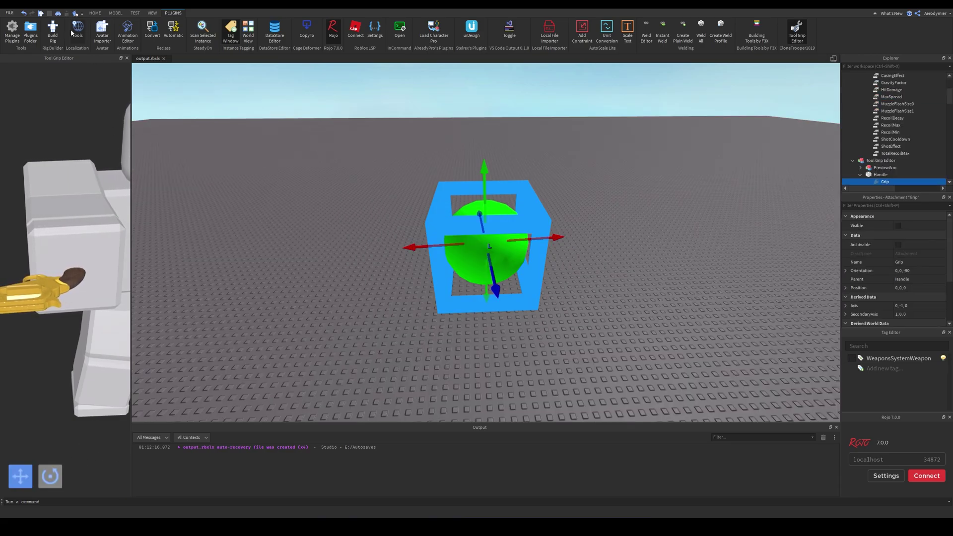
pyautogui.click(103, 15)
pyautogui.click(109, 37)
pyautogui.moveTo(489, 189); pyautogui.dragTo(499, 310)
pyautogui.moveTo(405, 295); pyautogui.dragTo(382, 295, button='right')
pyautogui.moveTo(473, 252); pyautogui.dragTo(485, 264)
pyautogui.click(686, 232)
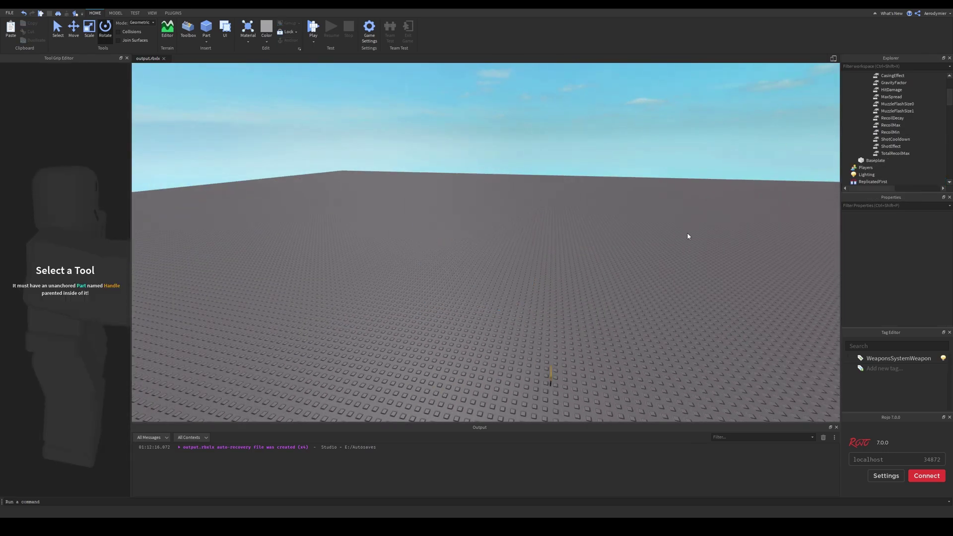
# Resume editing the Revolver's tool grip and rotate the Grip attachment to an orientation of -90, 0, 0.
pyautogui.moveTo(687, 232); pyautogui.dragTo(687, 277, button='right')
pyautogui.click(539, 308)
pyautogui.click(65, 482)
pyautogui.click(51, 476)
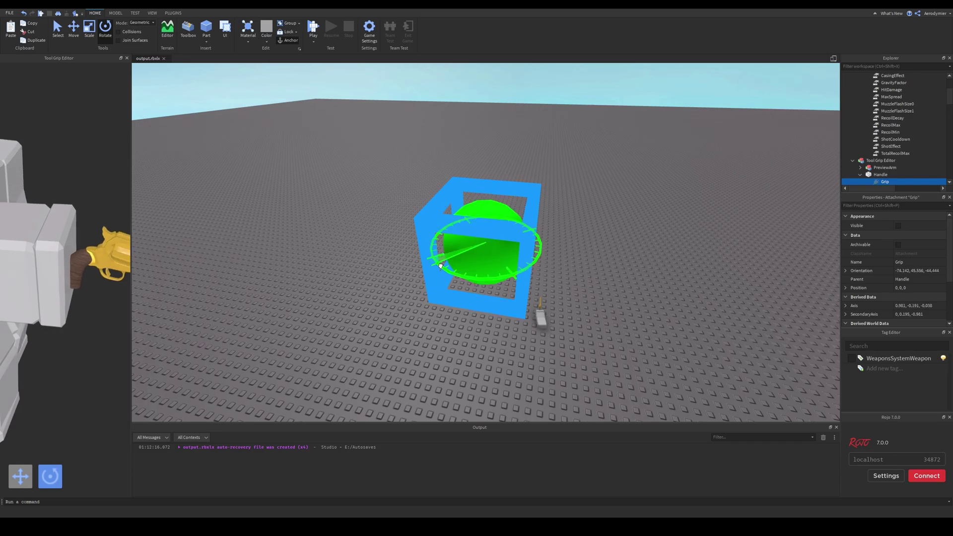
pyautogui.moveTo(423, 250); pyautogui.dragTo(428, 258)
pyautogui.moveTo(481, 206); pyautogui.dragTo(480, 211)
pyautogui.moveTo(523, 207); pyautogui.dragTo(531, 217)
# Move the Grip attachment along its axes to seat the revolver's handle in the preview character's hand.
pyautogui.hotkey('ctrl', '2')
pyautogui.moveTo(298, 317); pyautogui.dragTo(219, 292, button='right')
pyautogui.moveTo(530, 244); pyautogui.dragTo(572, 247)
pyautogui.moveTo(572, 247); pyautogui.dragTo(516, 233, button='right')
pyautogui.moveTo(590, 272); pyautogui.dragTo(542, 254)
pyautogui.moveTo(495, 189); pyautogui.dragTo(495, 263)
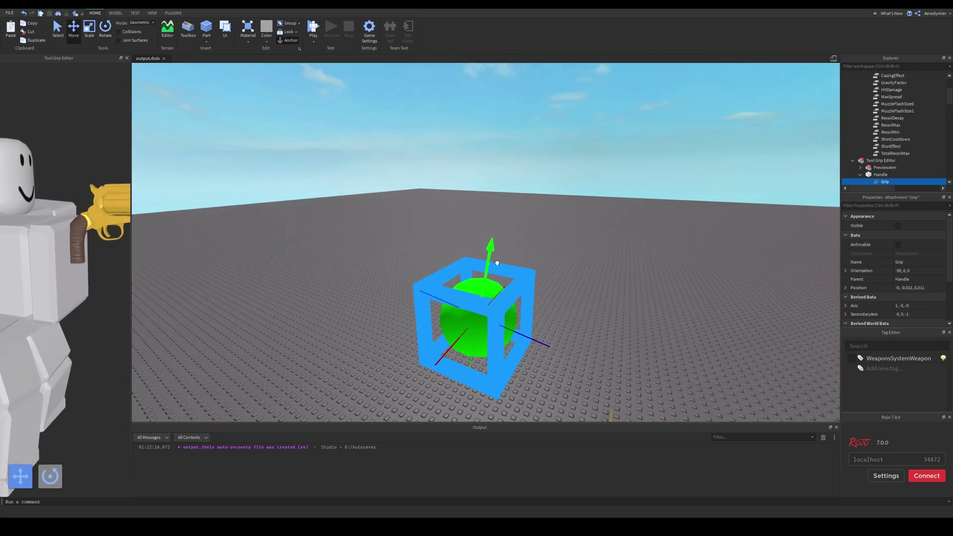
pyautogui.moveTo(540, 339); pyautogui.dragTo(544, 341)
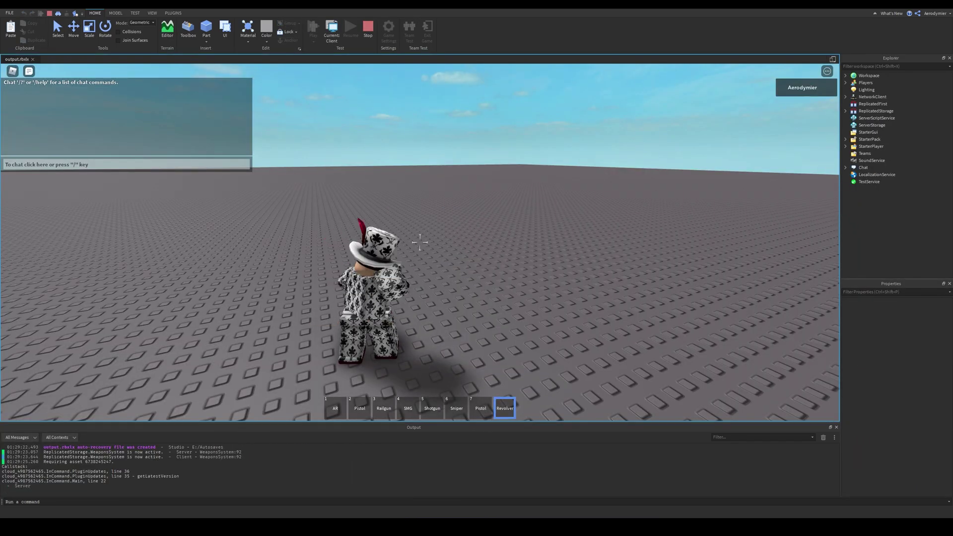
# Inspect how the character holds the Revolver in the playtest and stop the test.
pyautogui.moveTo(461, 227); pyautogui.dragTo(497, 228, button='right')
pyautogui.scroll(2, 489, 233)
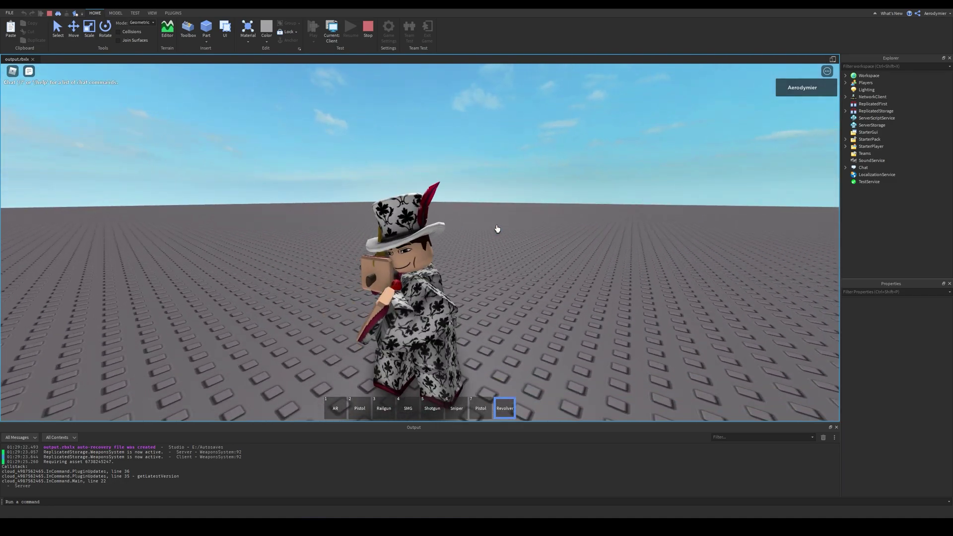
pyautogui.hotkey('shift', 'F5')
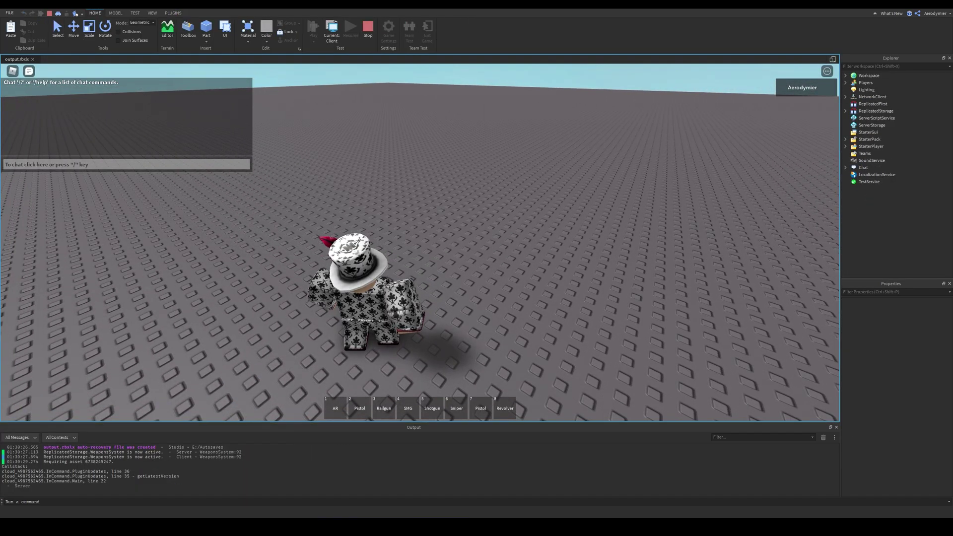
# Equip the Revolver in the new playtest and inspect the character's grip on it up close.
pyautogui.press('8')
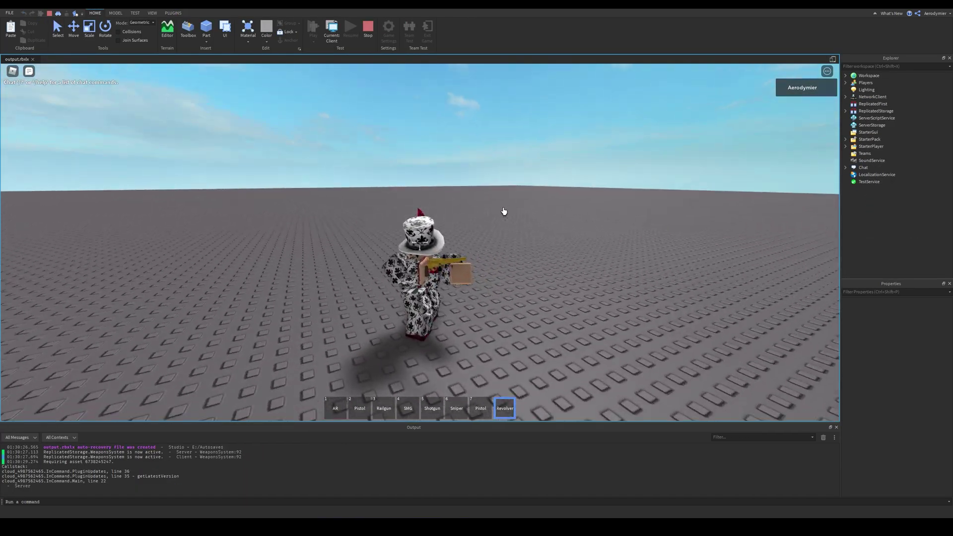
pyautogui.scroll(2, 503, 211)
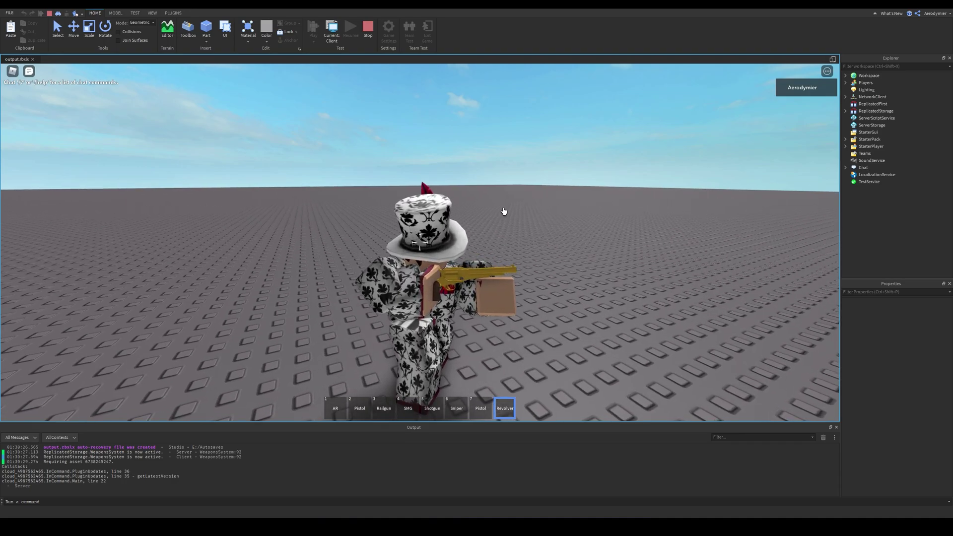
pyautogui.moveTo(513, 219); pyautogui.dragTo(512, 219, button='right')
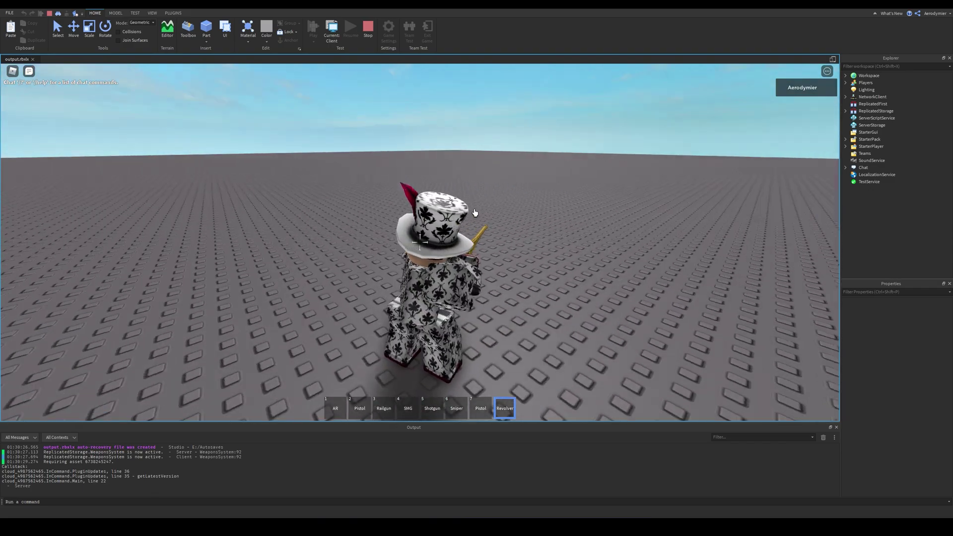
# Walk the character forward, aim and fire several Revolver shots to check its muzzle flash, casings and bullet holes.
pyautogui.press('w')
pyautogui.rightClick(420, 242)
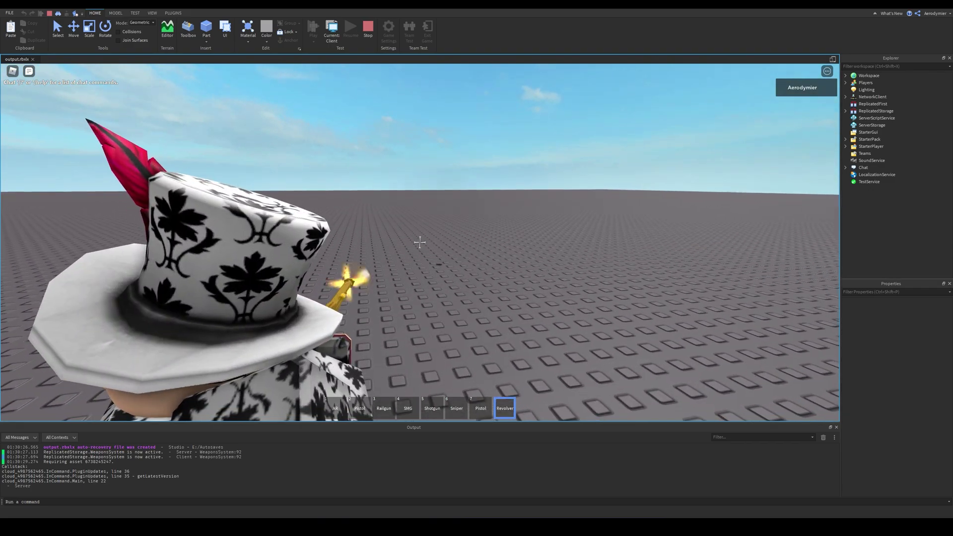
pyautogui.click(420, 242)
pyautogui.click(420, 242)
pyautogui.click(420, 242)
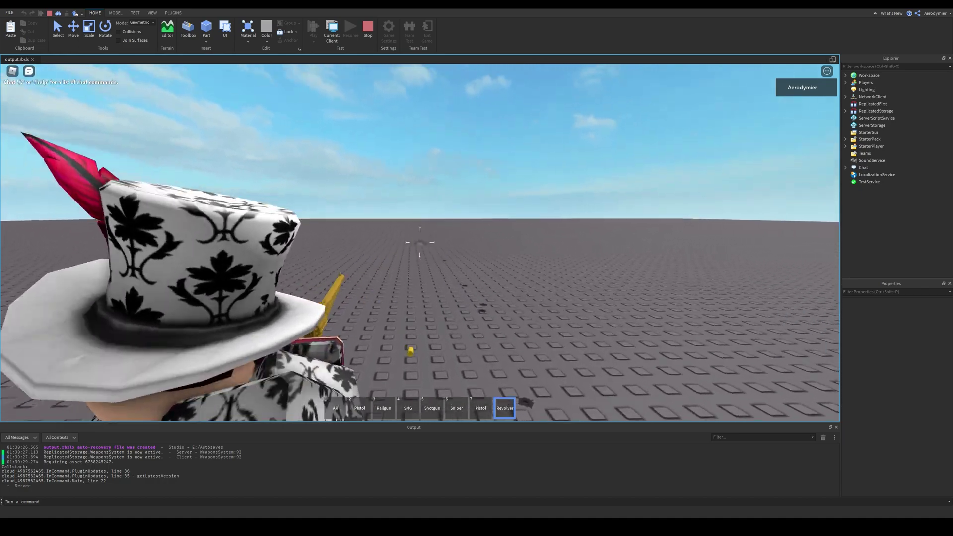
pyautogui.click(419, 242)
pyautogui.scroll(-5, 419, 242)
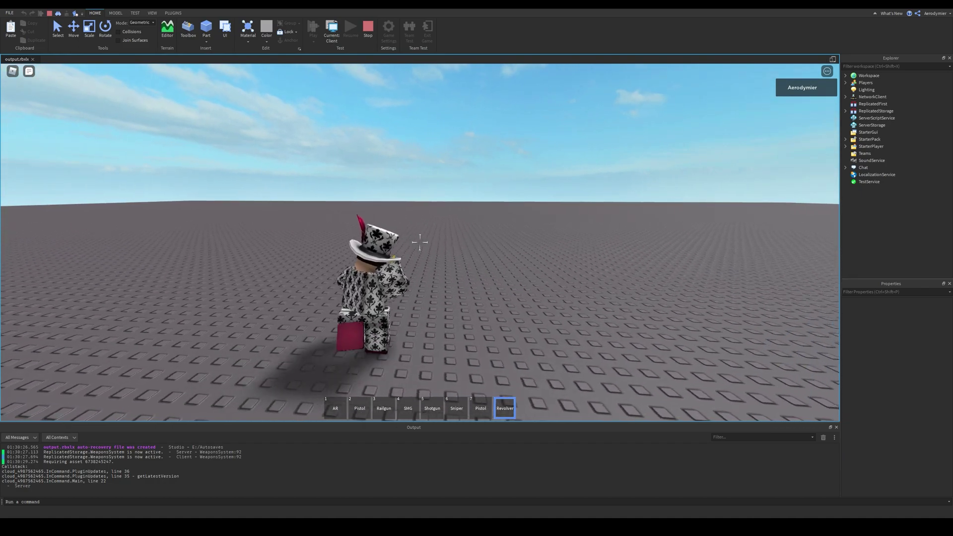
pyautogui.scroll(5, 419, 242)
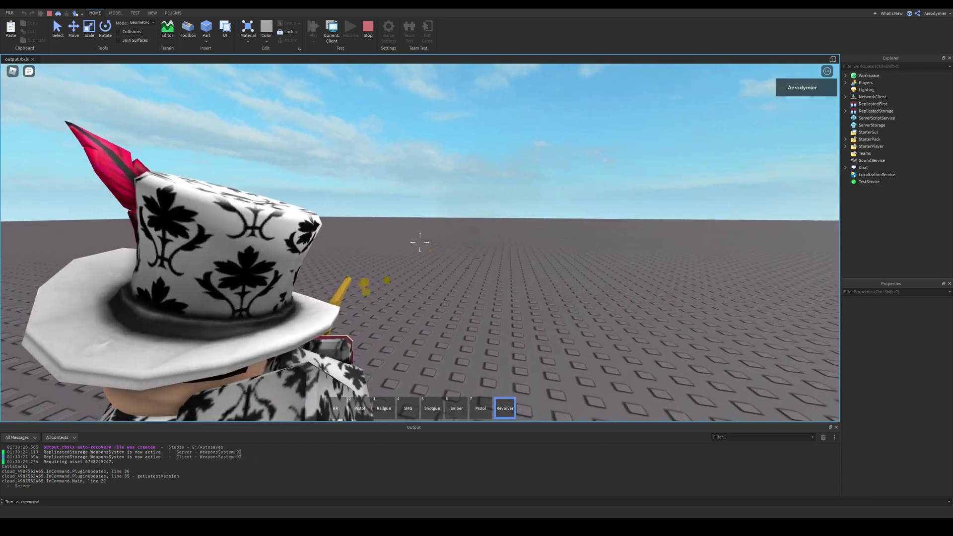
# Inspect the whole character holding the Revolver from a more distant camera view in the playtest.
pyautogui.scroll(-5, 420, 242)
pyautogui.press('shift')
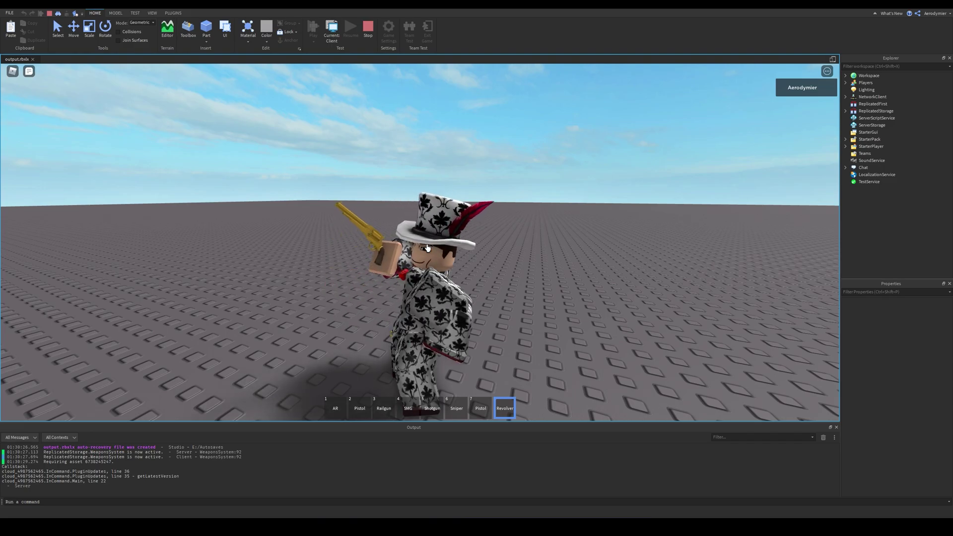
pyautogui.scroll(-3, 427, 248)
pyautogui.moveTo(419, 236); pyautogui.dragTo(421, 238, button='right')
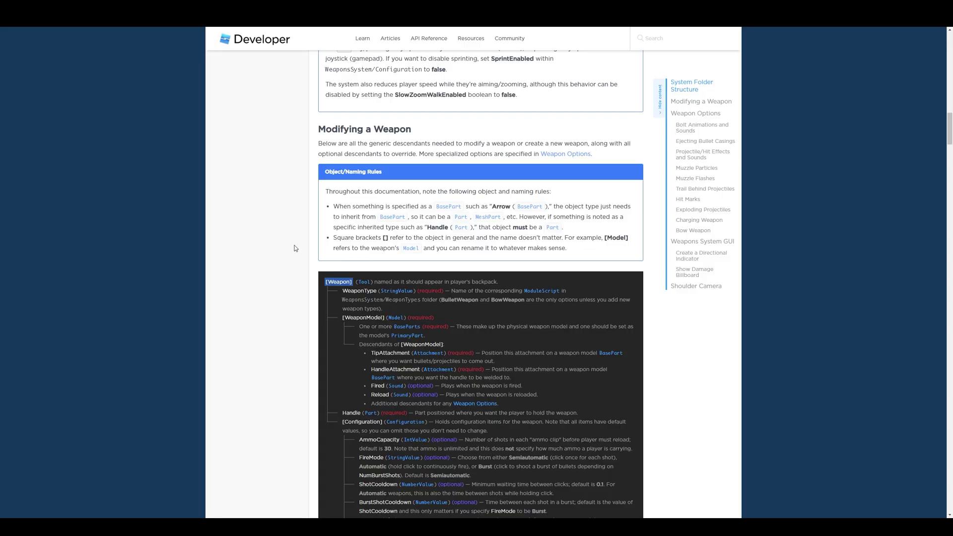
# Switch to the Roblox Developer weapons documentation and examine the Object/Naming Rules under Modifying a Weapon.
pyautogui.scroll(3, 293, 245)
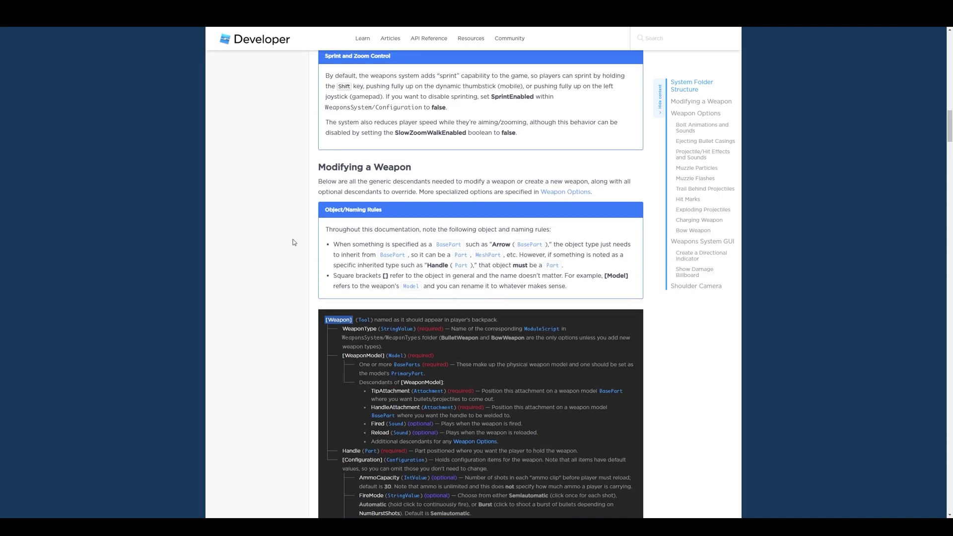
pyautogui.scroll(-3, 289, 243)
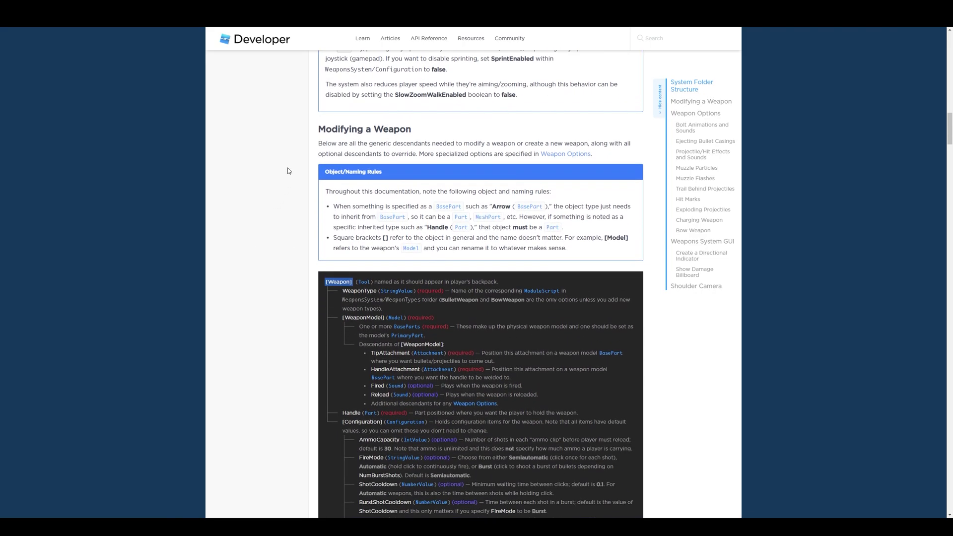
pyautogui.scroll(-3, 288, 170)
pyautogui.scroll(2, 290, 170)
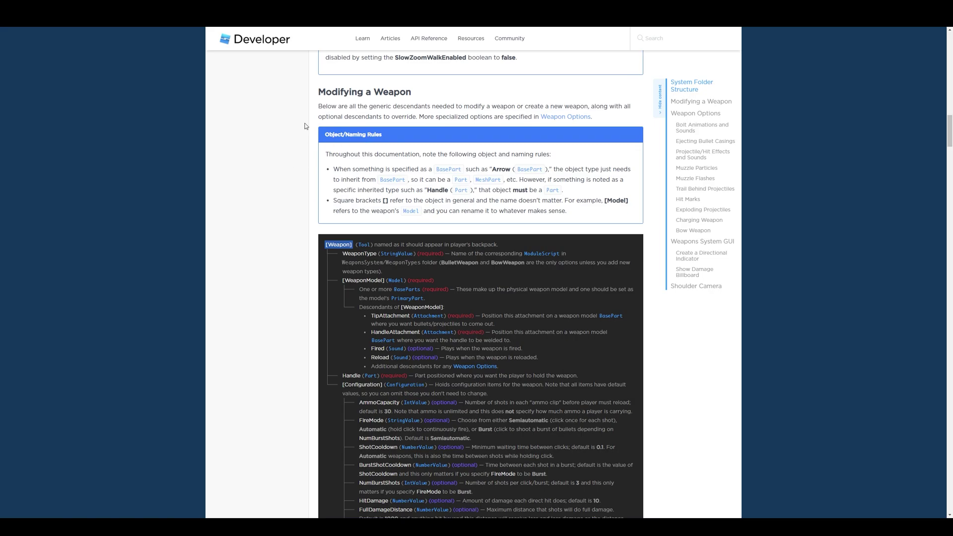
pyautogui.moveTo(305, 126); pyautogui.dragTo(581, 201)
pyautogui.moveTo(589, 215); pyautogui.dragTo(353, 148)
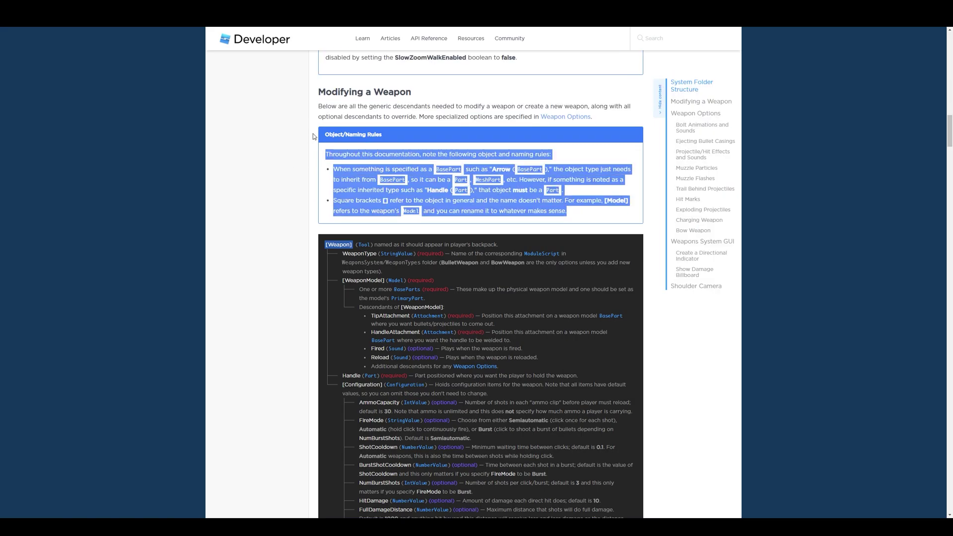
pyautogui.click(218, 146)
pyautogui.scroll(-2, 219, 147)
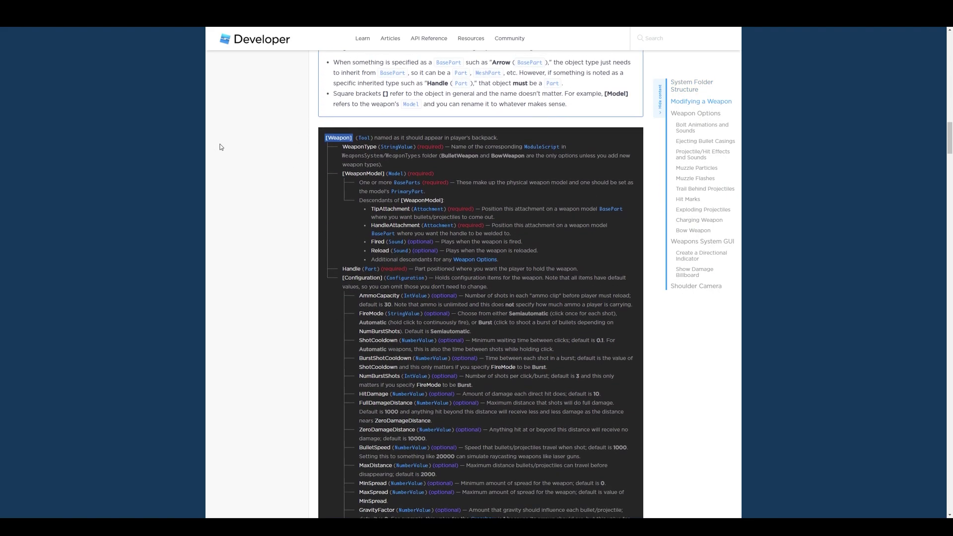
# Review the documented weapon Configuration values, from AmmoCapacity to NumProjectiles, and continue to the Bolt Animations and Sounds section of Weapon Options.
pyautogui.scroll(-2, 221, 147)
pyautogui.scroll(-2, 250, 142)
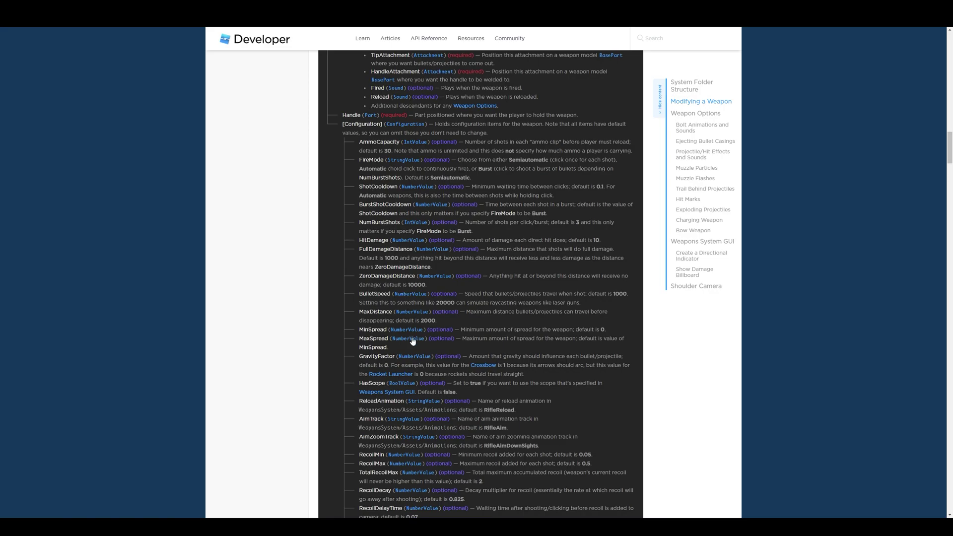
pyautogui.scroll(-1, 476, 412)
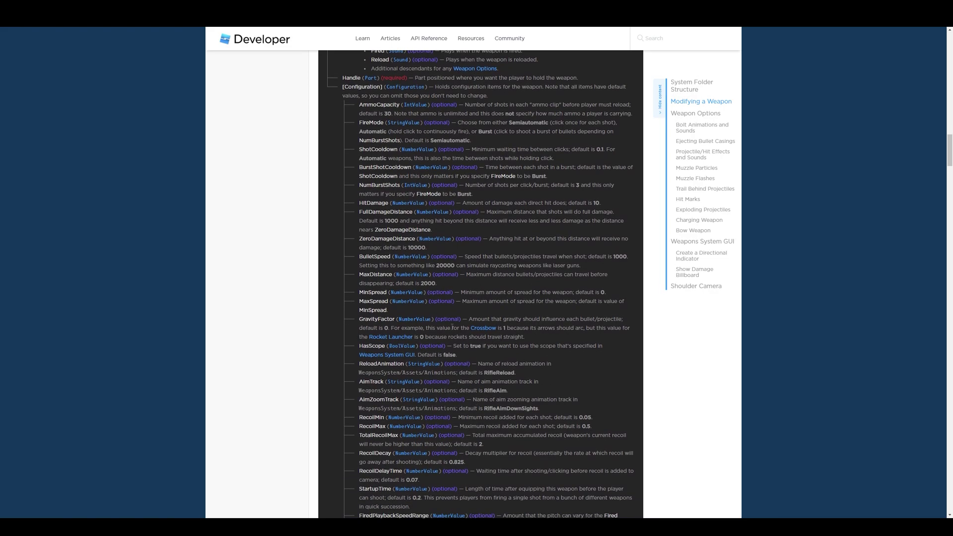
pyautogui.scroll(-3, 454, 330)
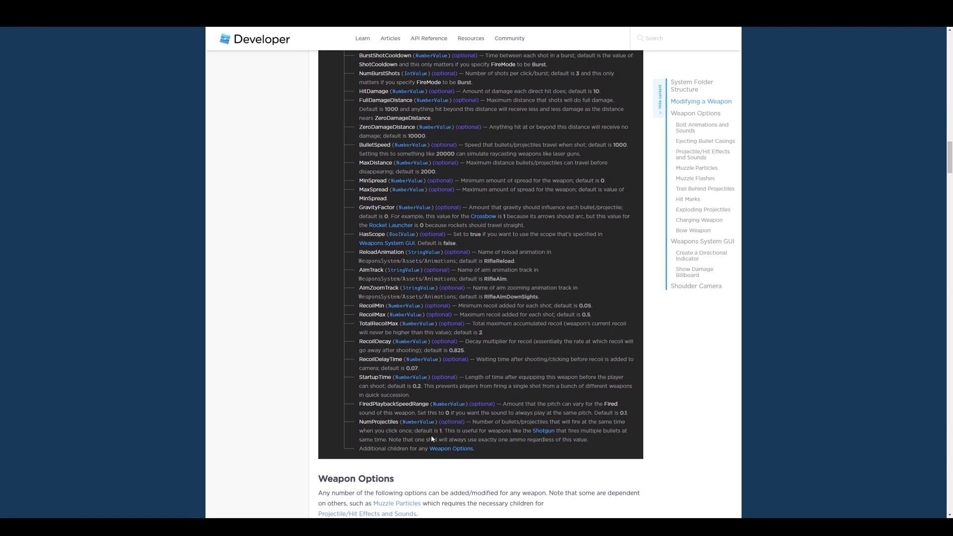
pyautogui.scroll(-11, 427, 399)
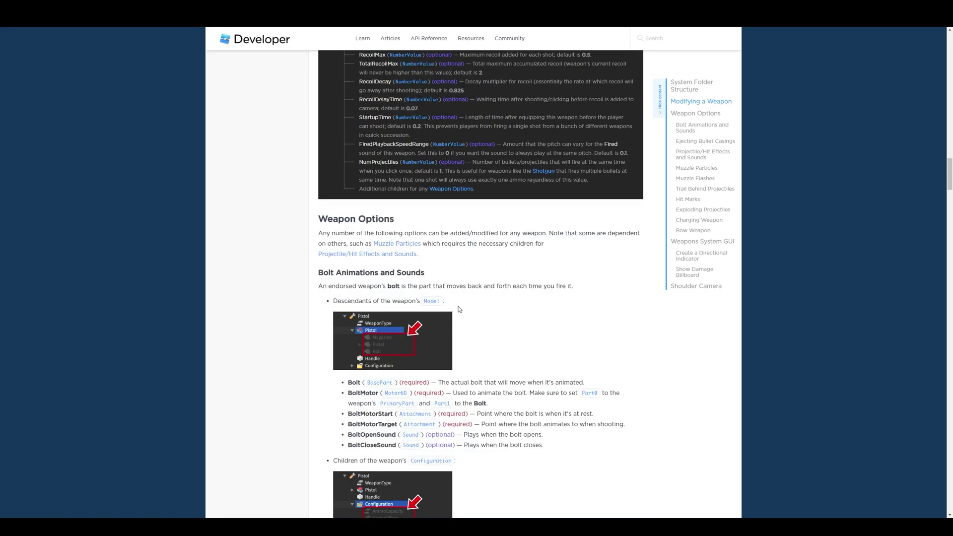